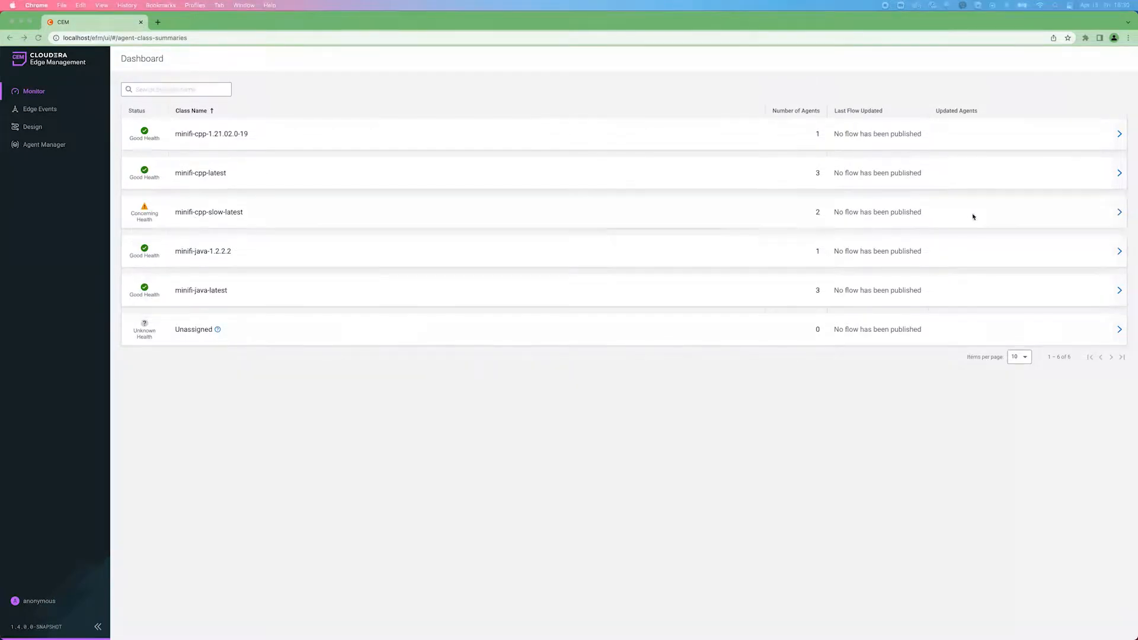
# Open the list of managed agents belonging to the minifi-cpp-slow-latest class
pyautogui.click(1019, 214)
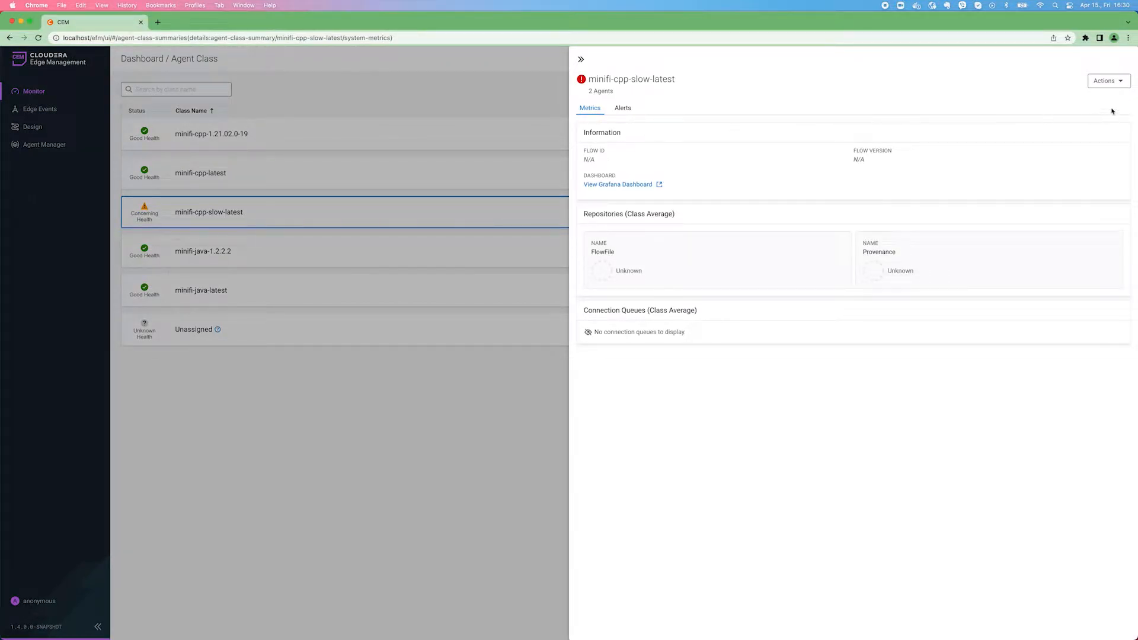
pyautogui.click(1107, 81)
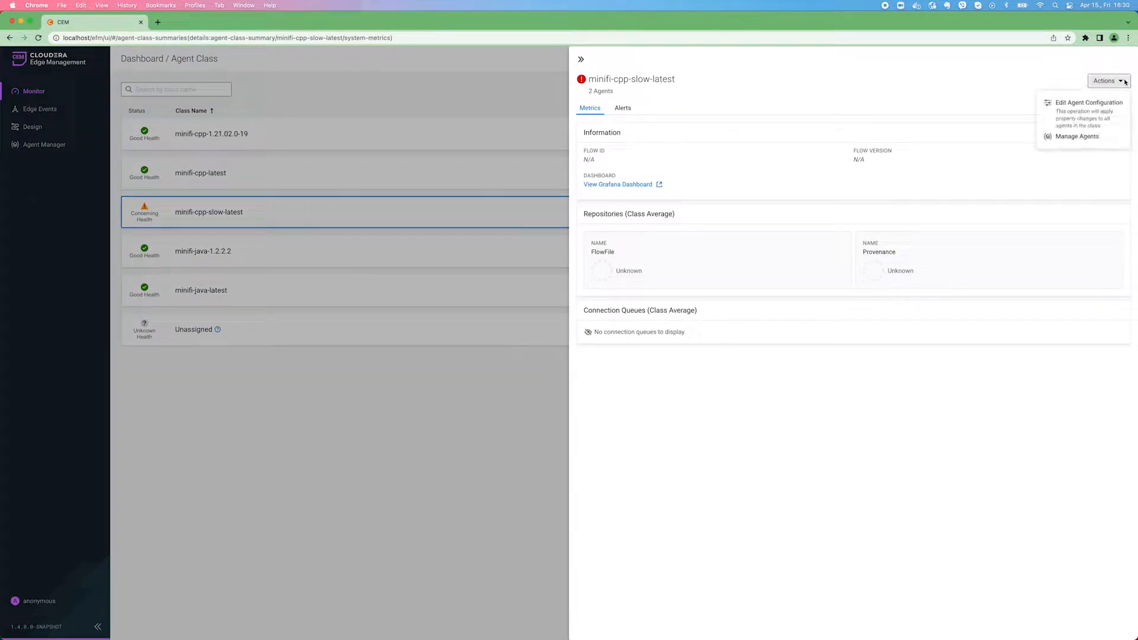
pyautogui.click(1068, 138)
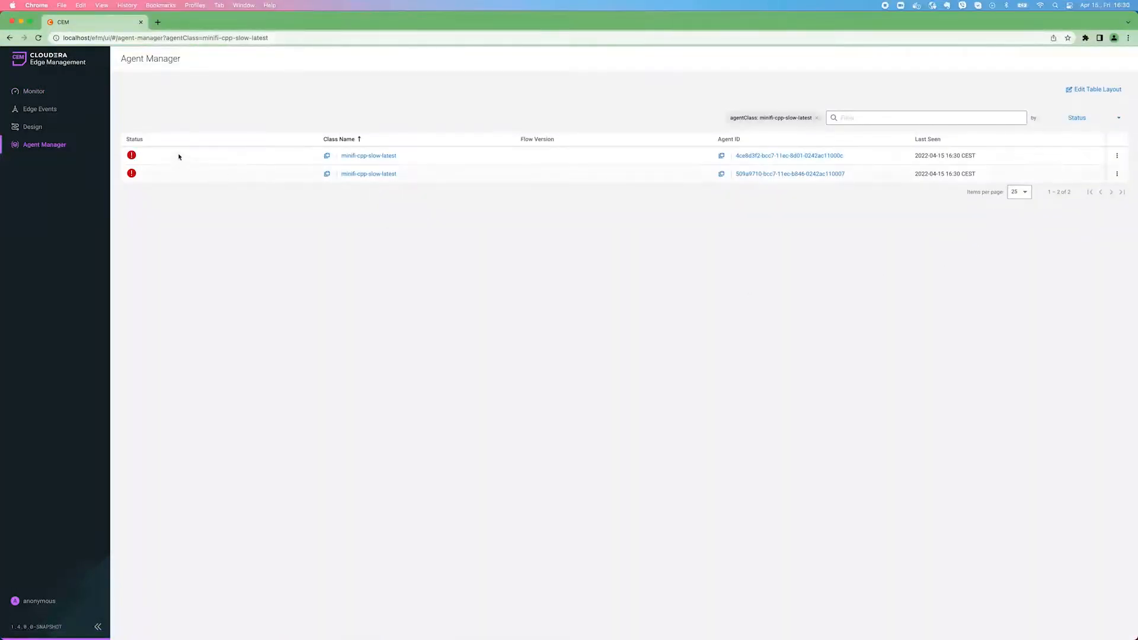
# Refresh the agent list several times to check the status of both agents in the class
pyautogui.moveTo(137, 176)
pyautogui.click(39, 38)
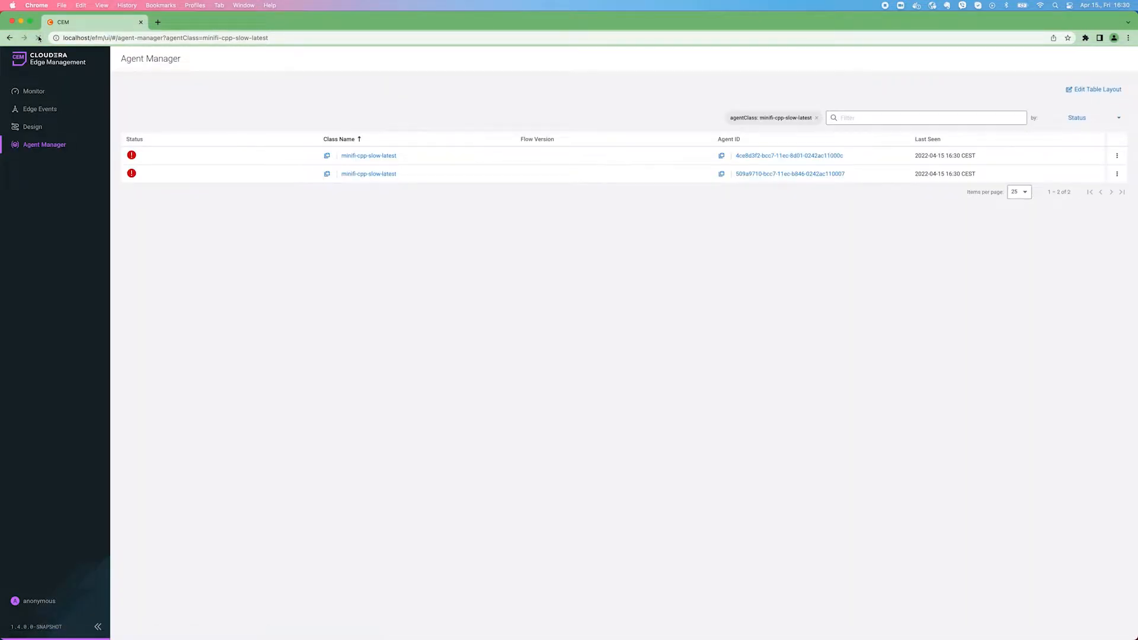
pyautogui.click(38, 38)
pyautogui.click(38, 38)
# Open the details of the first listed agent and review its alerts from the past hour
pyautogui.click(1117, 156)
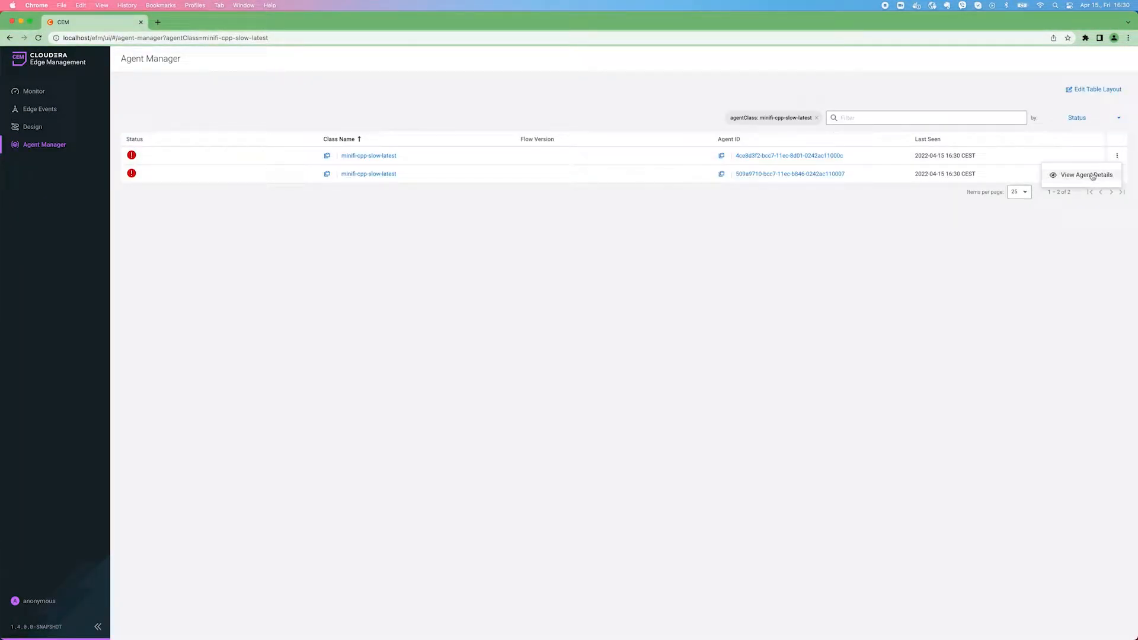
pyautogui.click(1092, 176)
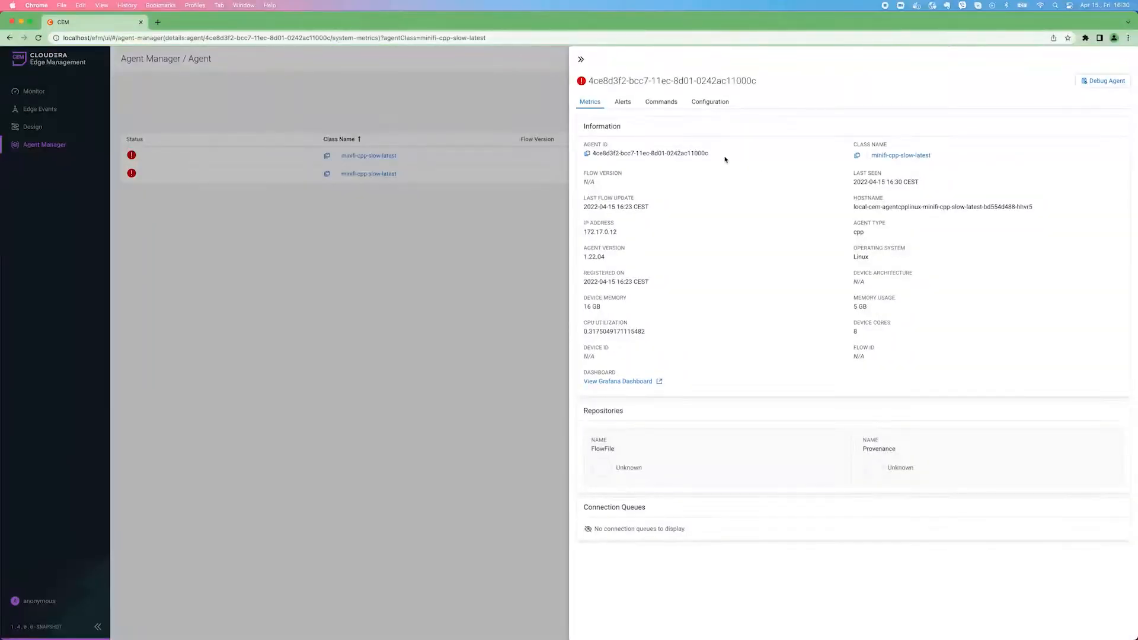
pyautogui.click(626, 103)
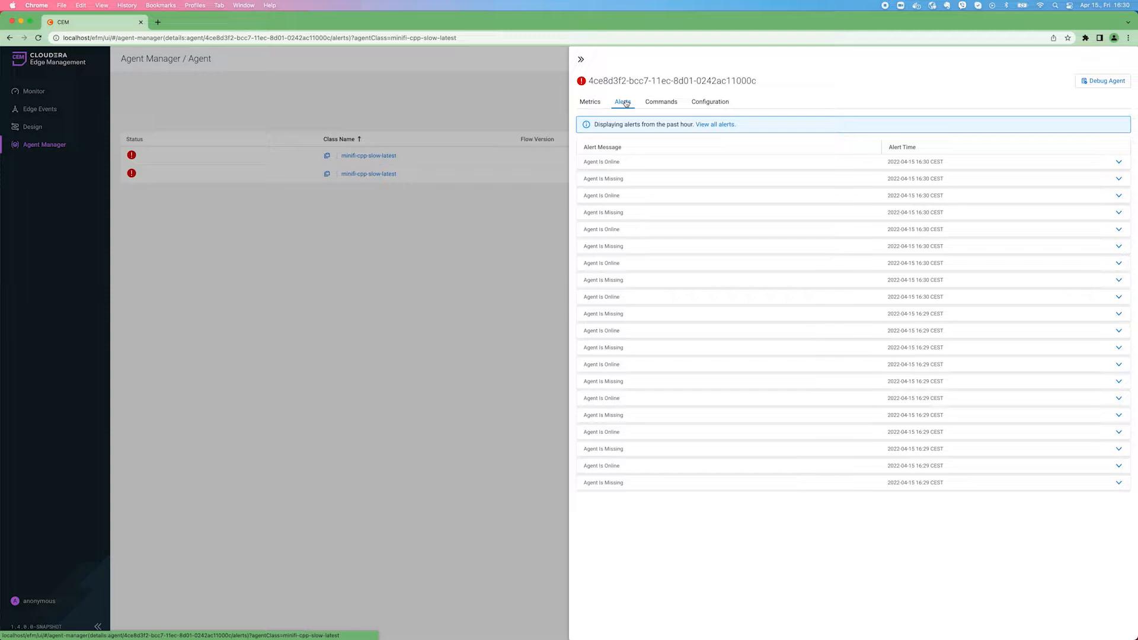
# Send a debug request to the agent and download the logs from the completed command
pyautogui.click(658, 103)
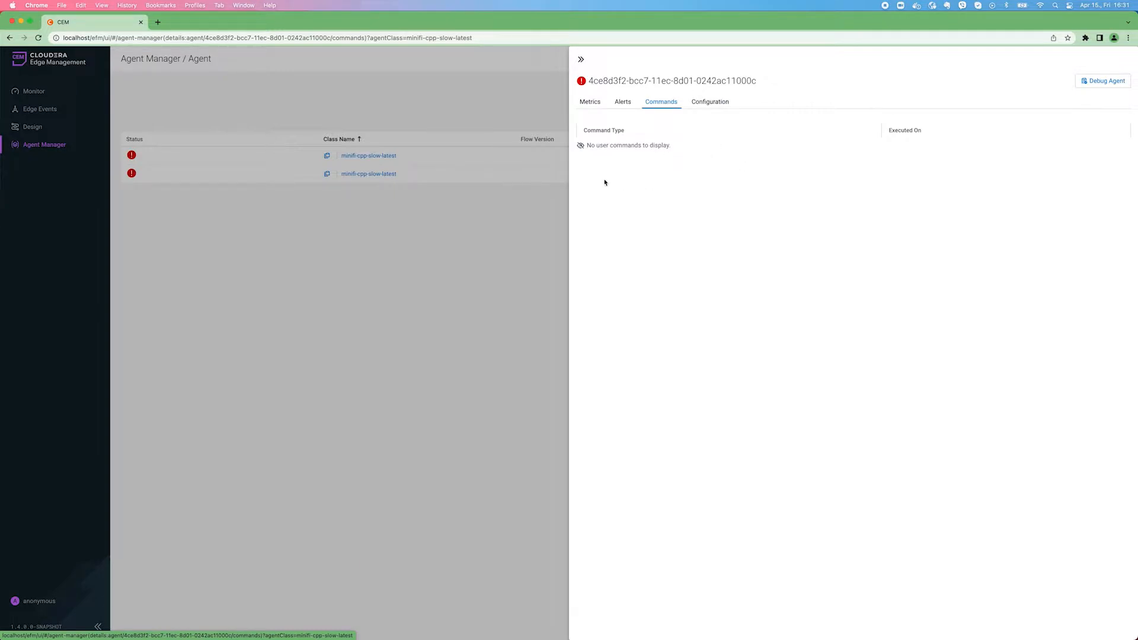
pyautogui.click(1100, 82)
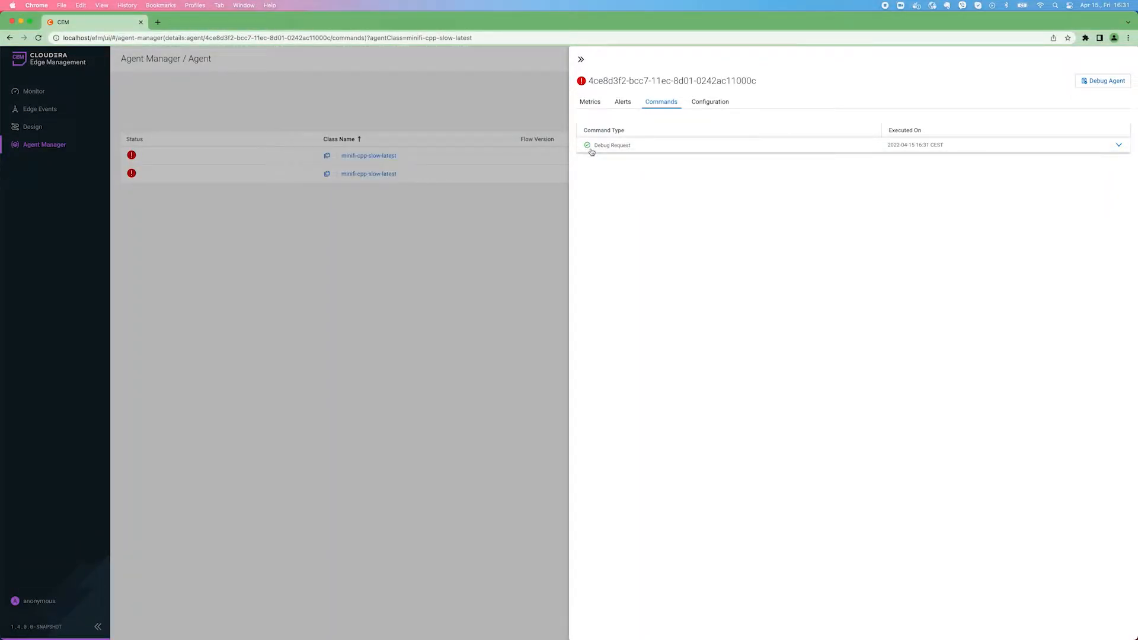
pyautogui.click(620, 151)
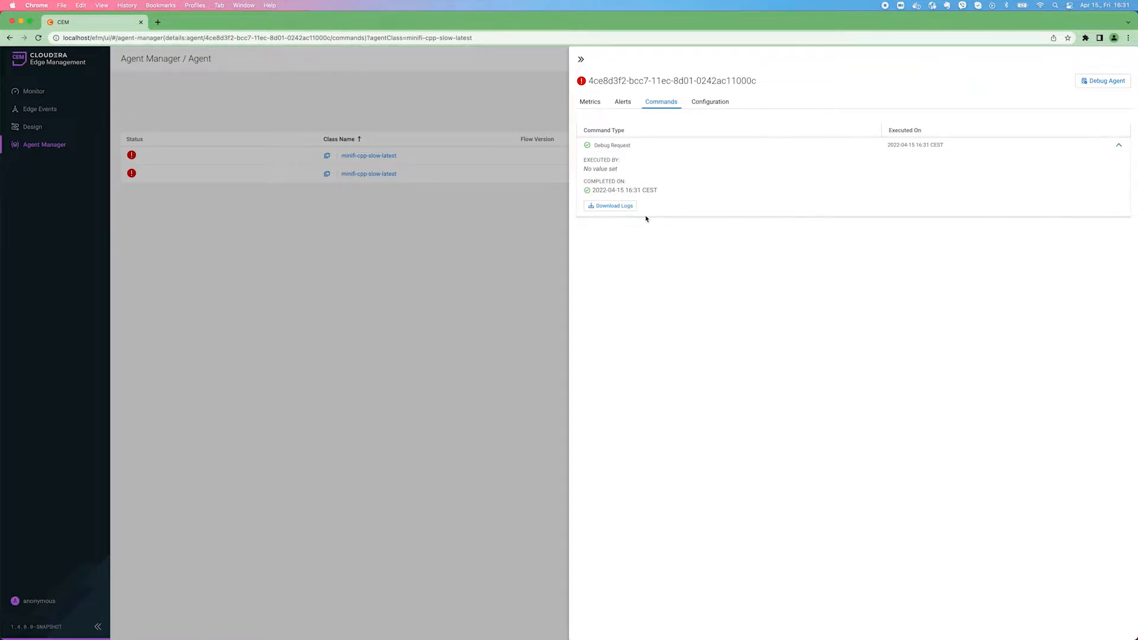
pyautogui.click(617, 211)
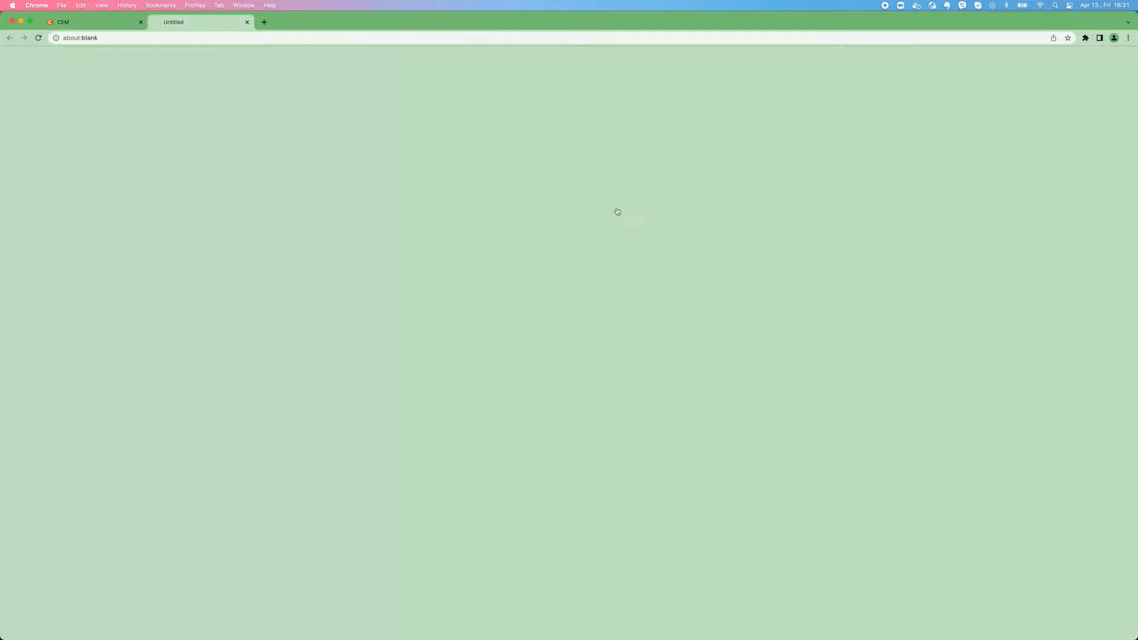
# Switch to Finder and open minifi.log from the downloaded debug folder in Sublime Text
pyautogui.click(52, 630)
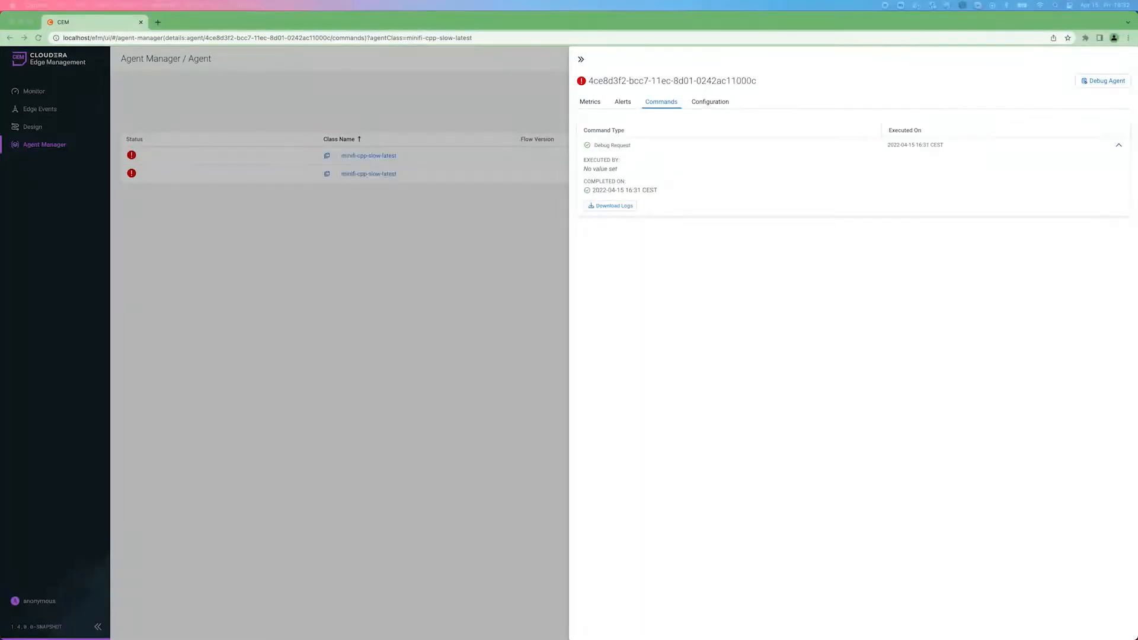
pyautogui.moveTo(2, 84); pyautogui.dragTo(151, 84)
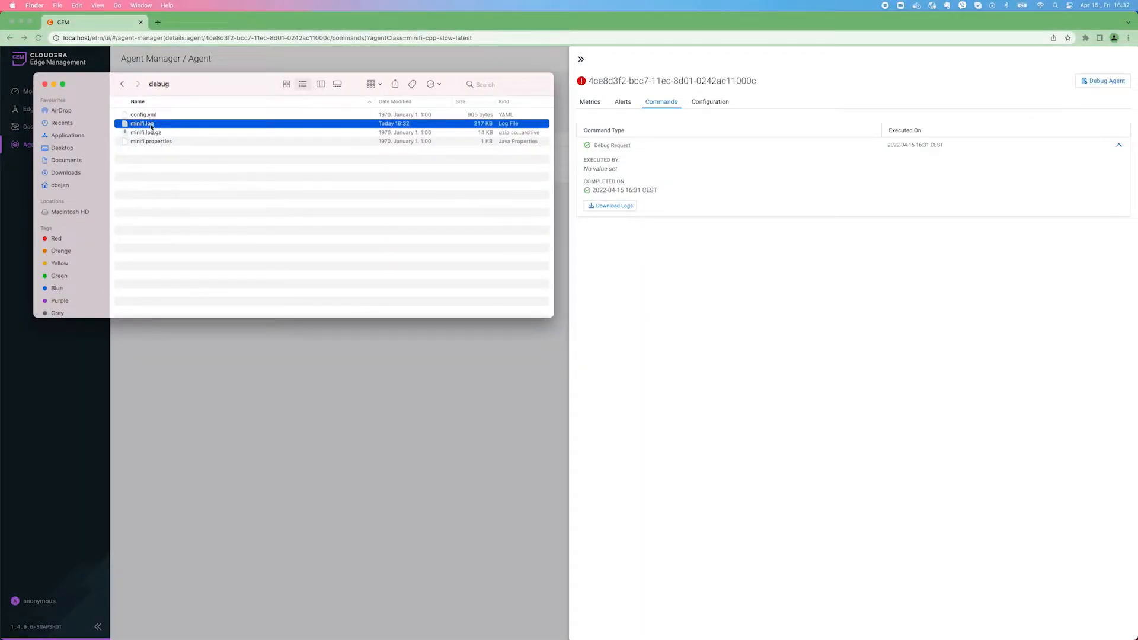
pyautogui.rightClick(151, 125)
pyautogui.moveTo(178, 139)
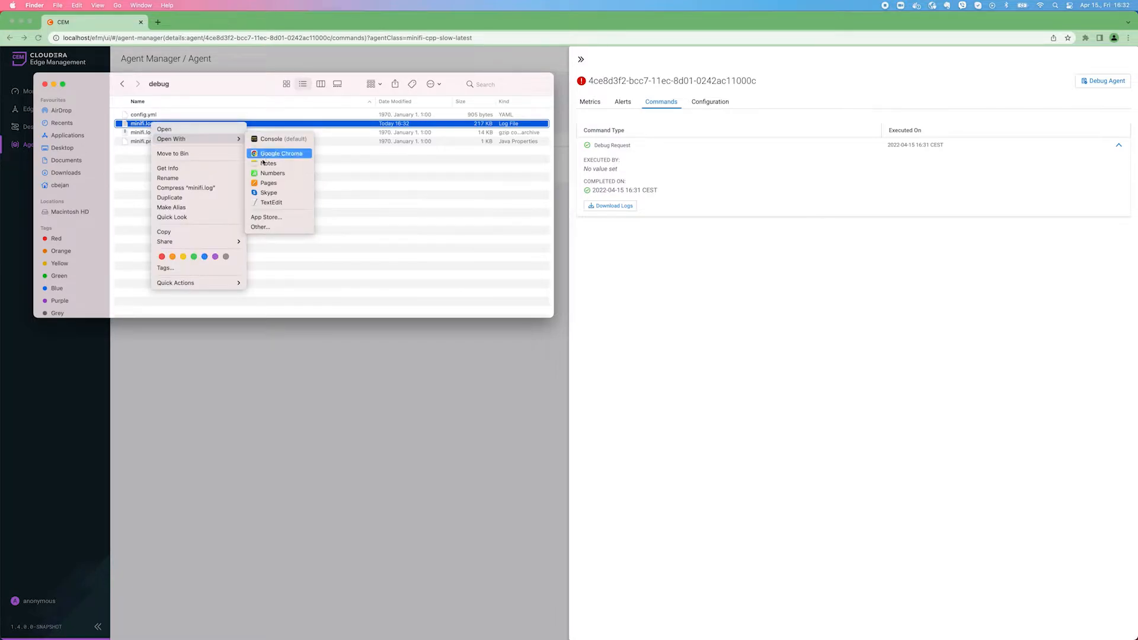
pyautogui.click(289, 227)
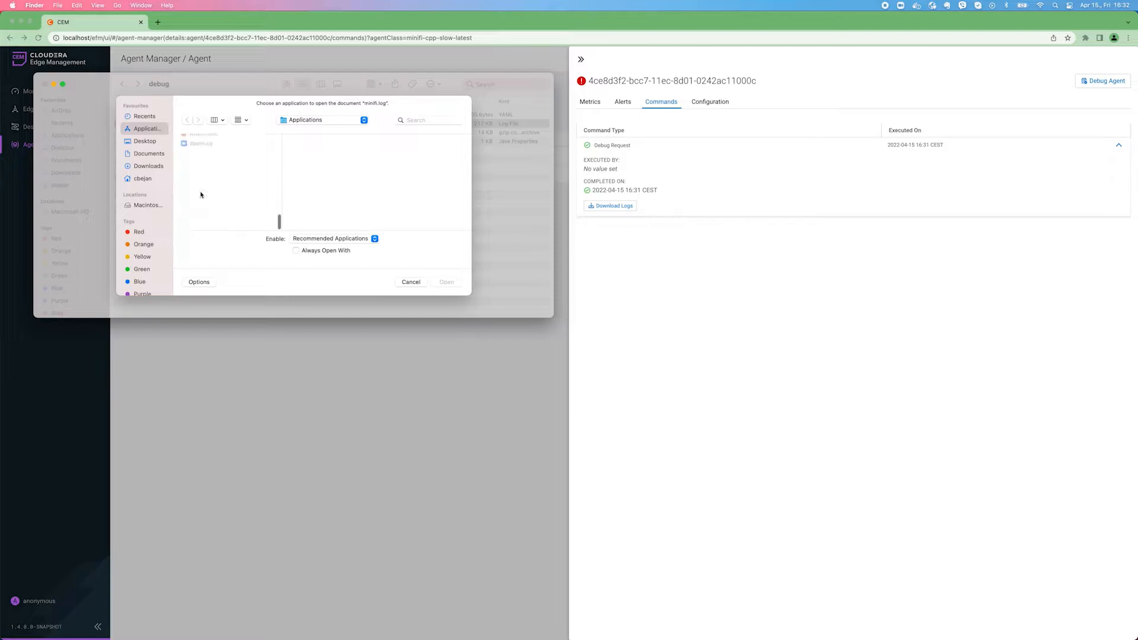
pyautogui.doubleClick(210, 219)
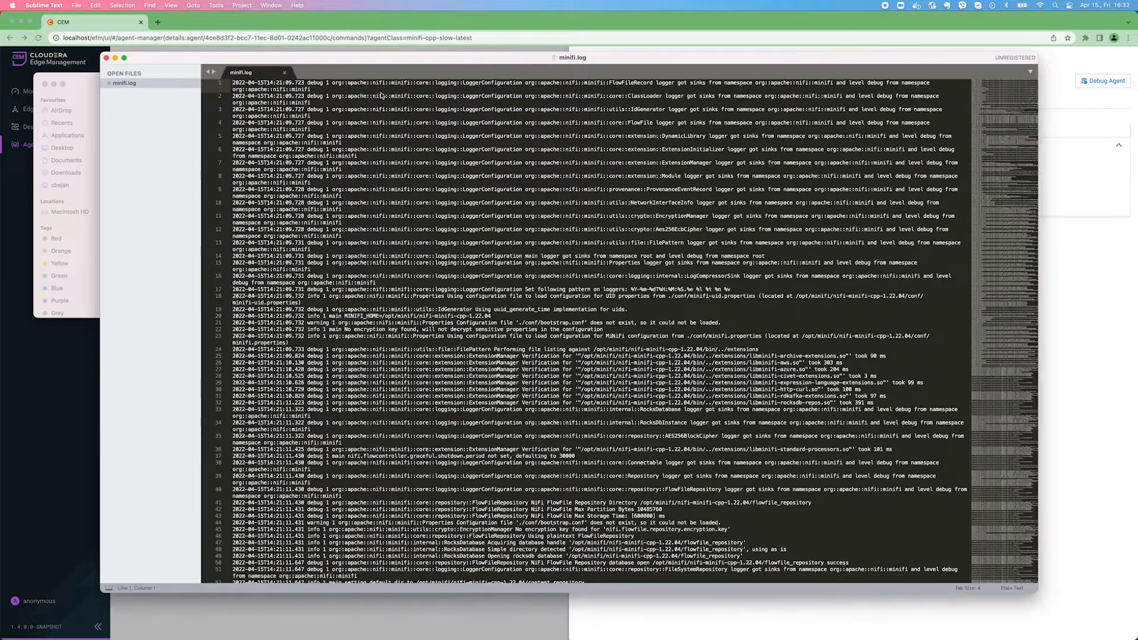
# Examine the heartbeat entries near the end of minifi.log, comparing the timestamps of successive heartbeats
pyautogui.scroll(-20, 348, 249)
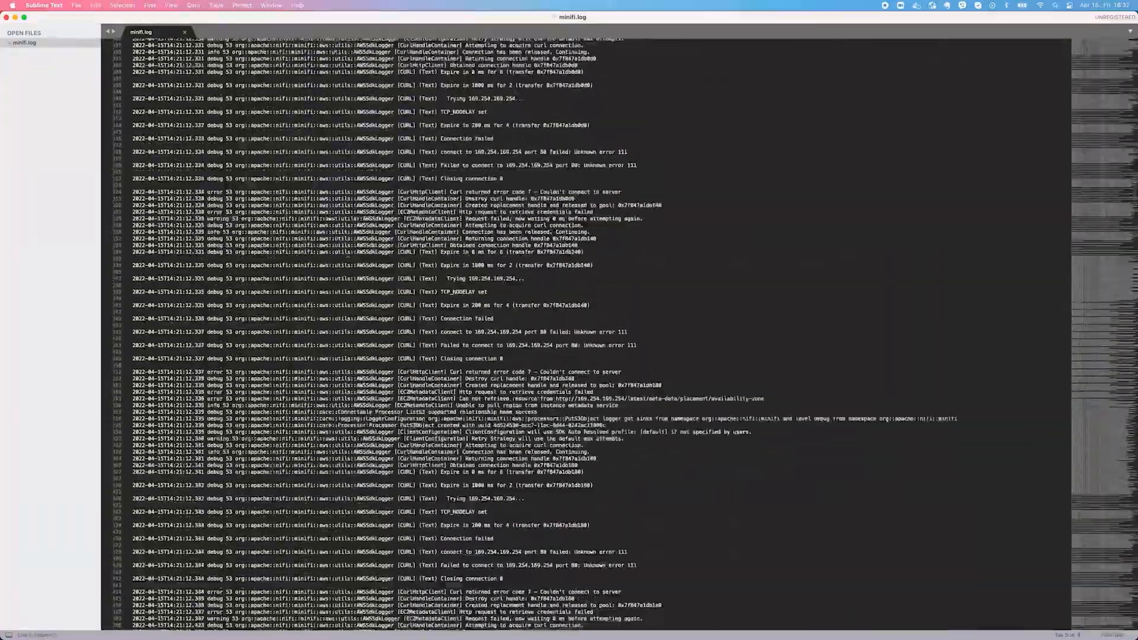
pyautogui.scroll(-20, 347, 252)
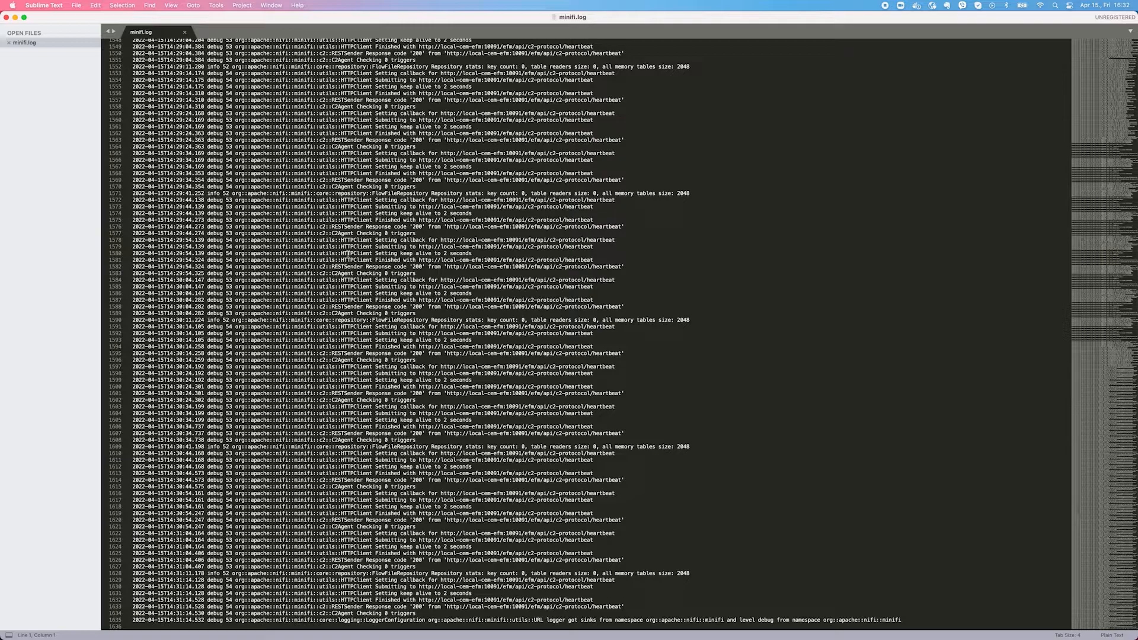
pyautogui.click(637, 309)
pyautogui.moveTo(704, 320); pyautogui.dragTo(132, 281)
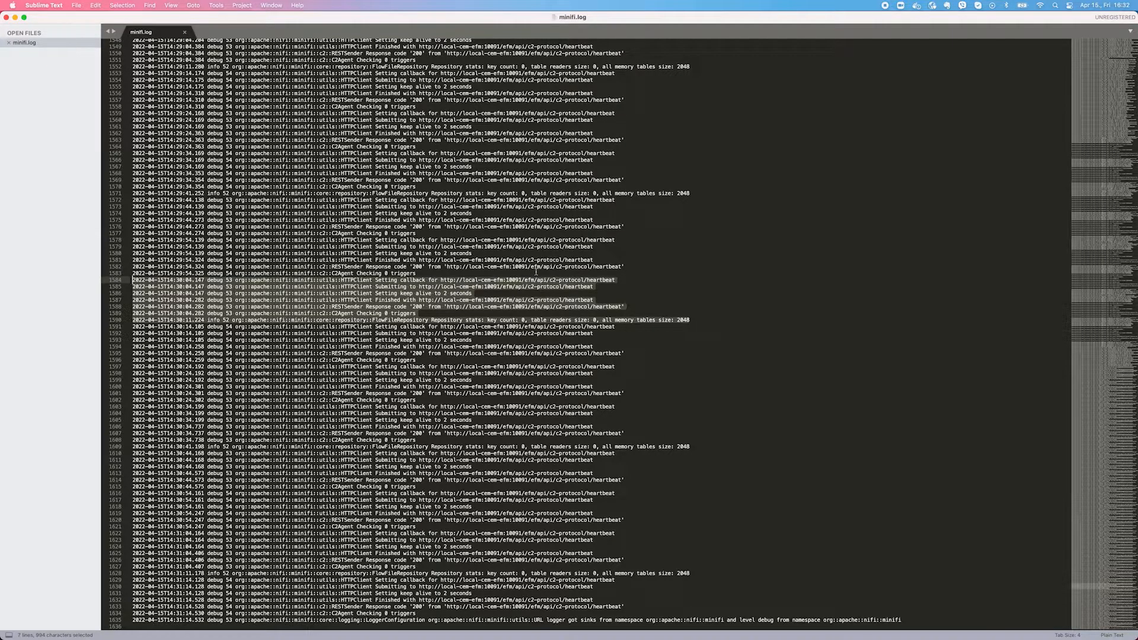
pyautogui.click(188, 280)
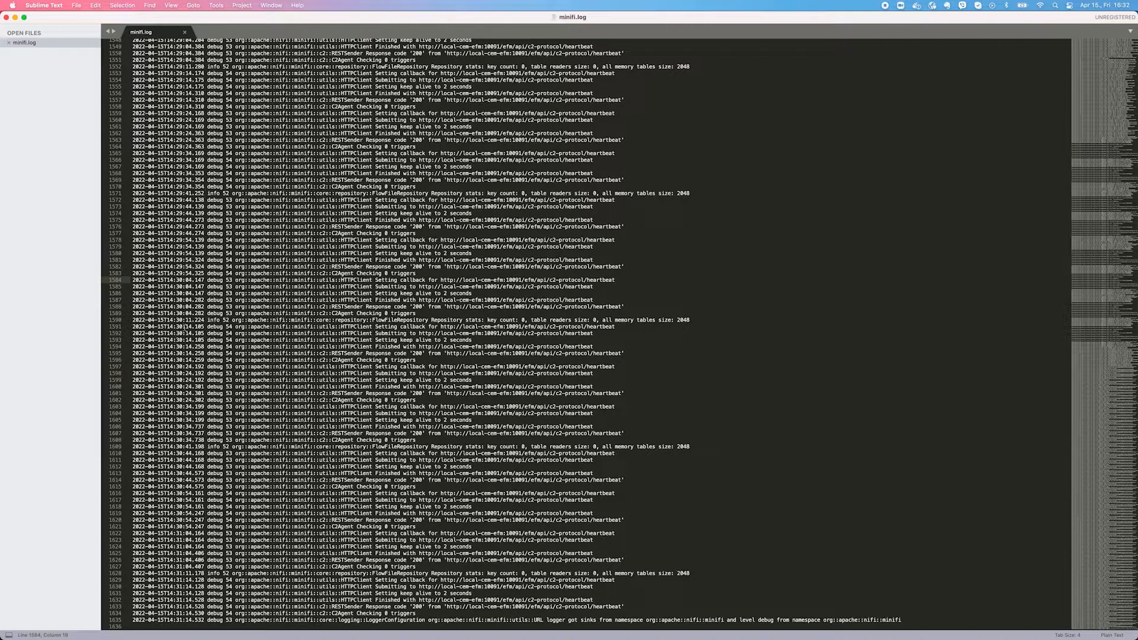
pyautogui.click(188, 320)
pyautogui.moveTo(192, 419); pyautogui.dragTo(195, 425)
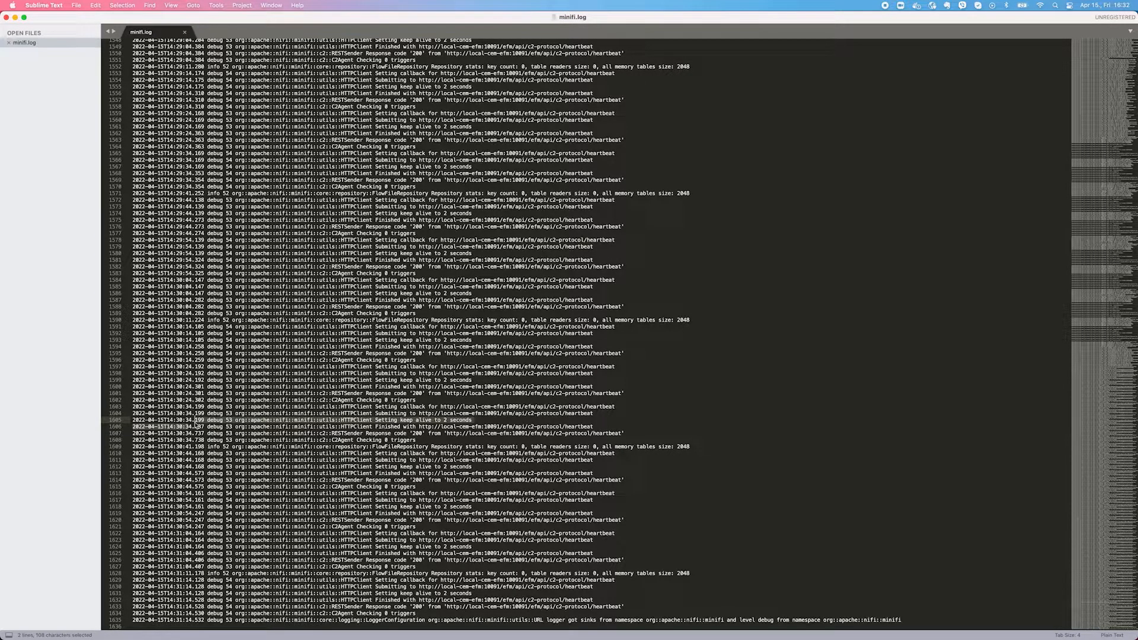
# Switch back to Chrome and search the agent's property configuration for "heartb"
pyautogui.press('super+Tab')
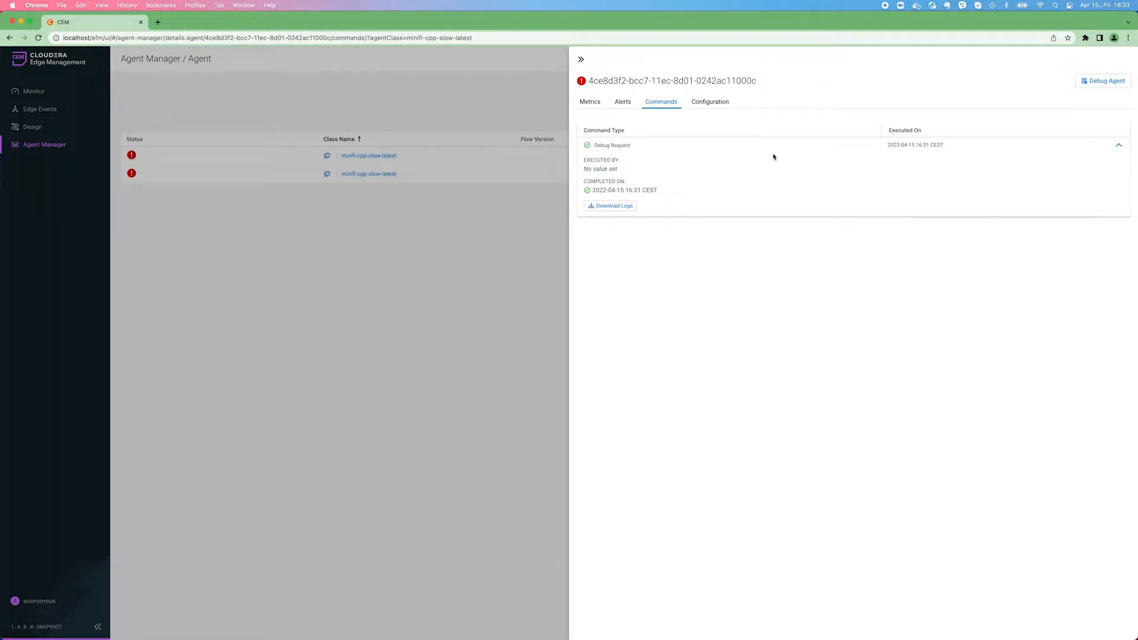
pyautogui.click(716, 102)
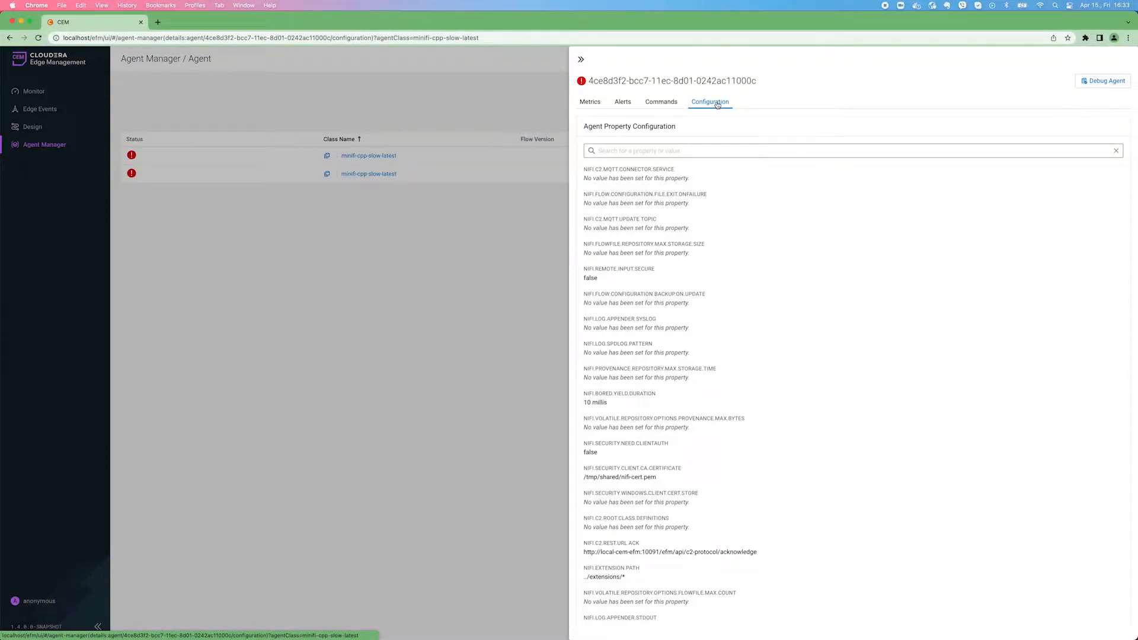
pyautogui.click(600, 151)
pyautogui.write('n')
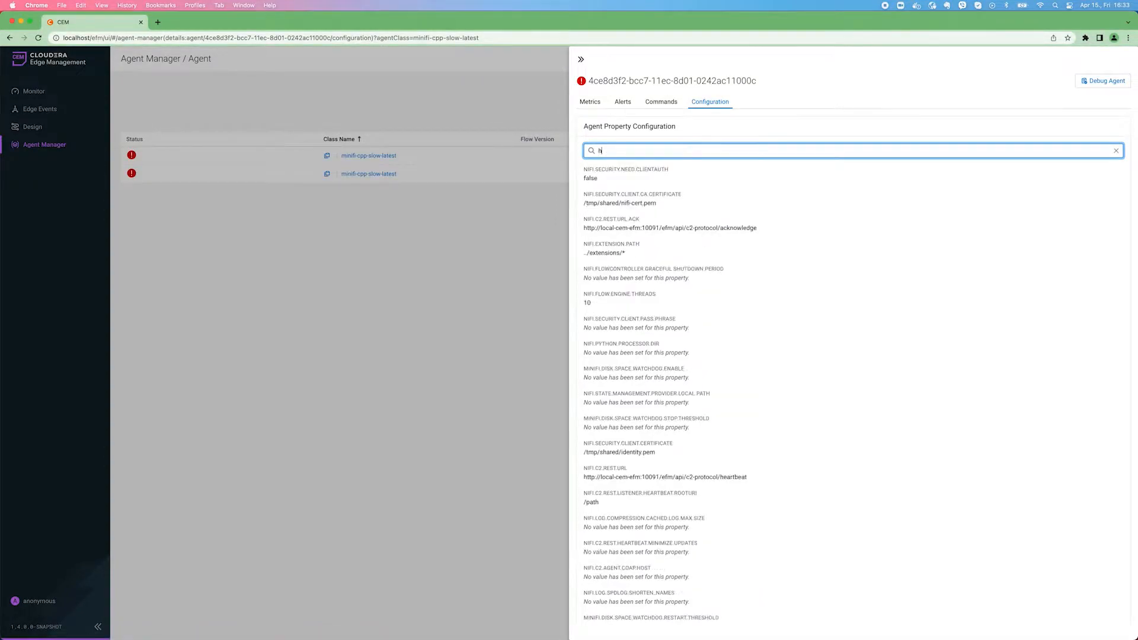
pyautogui.write('eartba')
pyautogui.press('BackSpace')
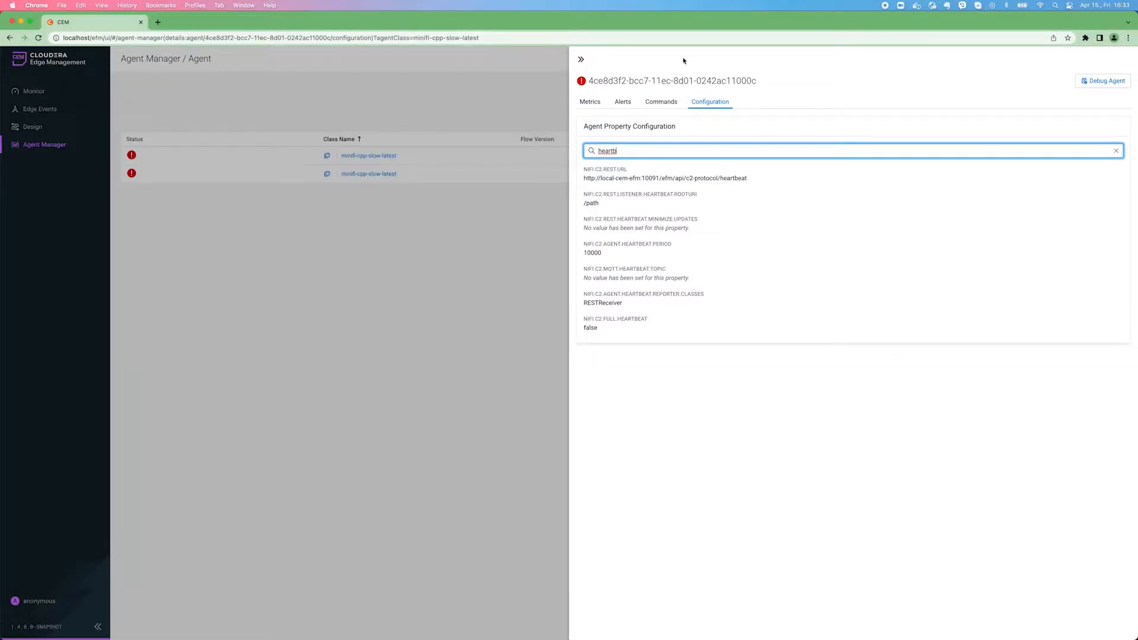
# Go from the agent's details to its minifi-cpp-slow-latest class and start editing the class's agent configuration
pyautogui.click(590, 101)
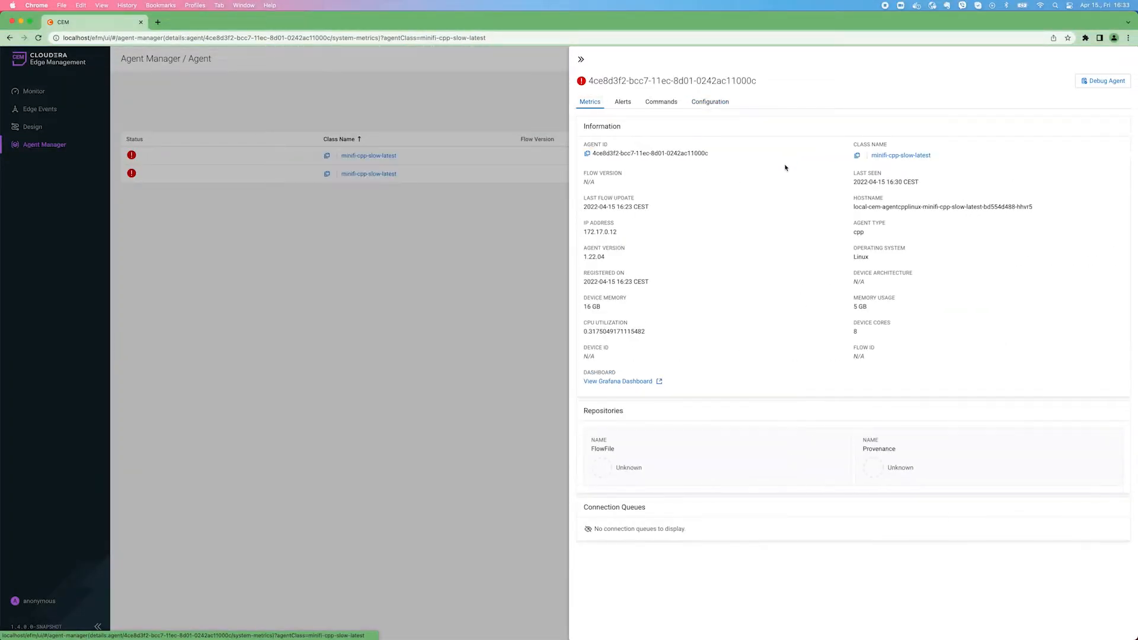
pyautogui.click(914, 160)
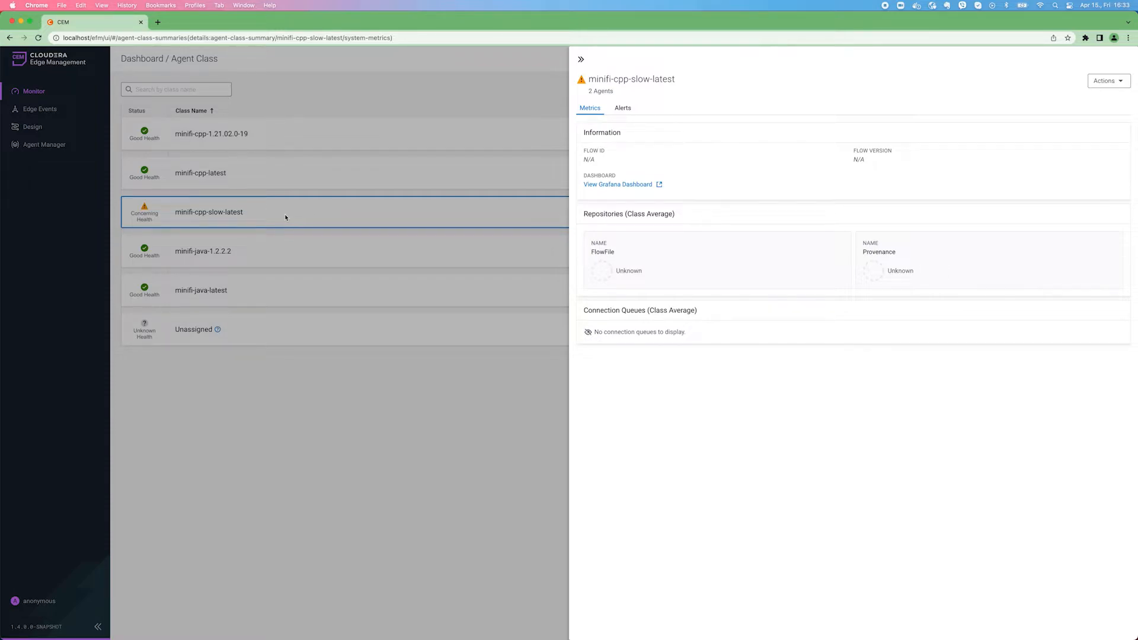
pyautogui.click(1117, 84)
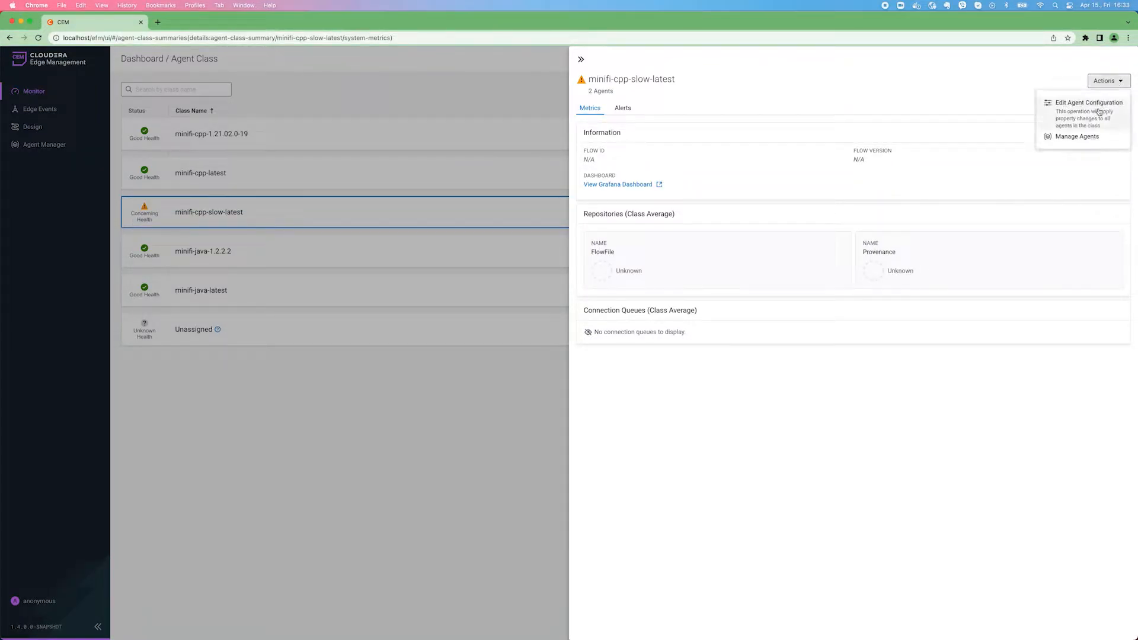
pyautogui.click(1099, 112)
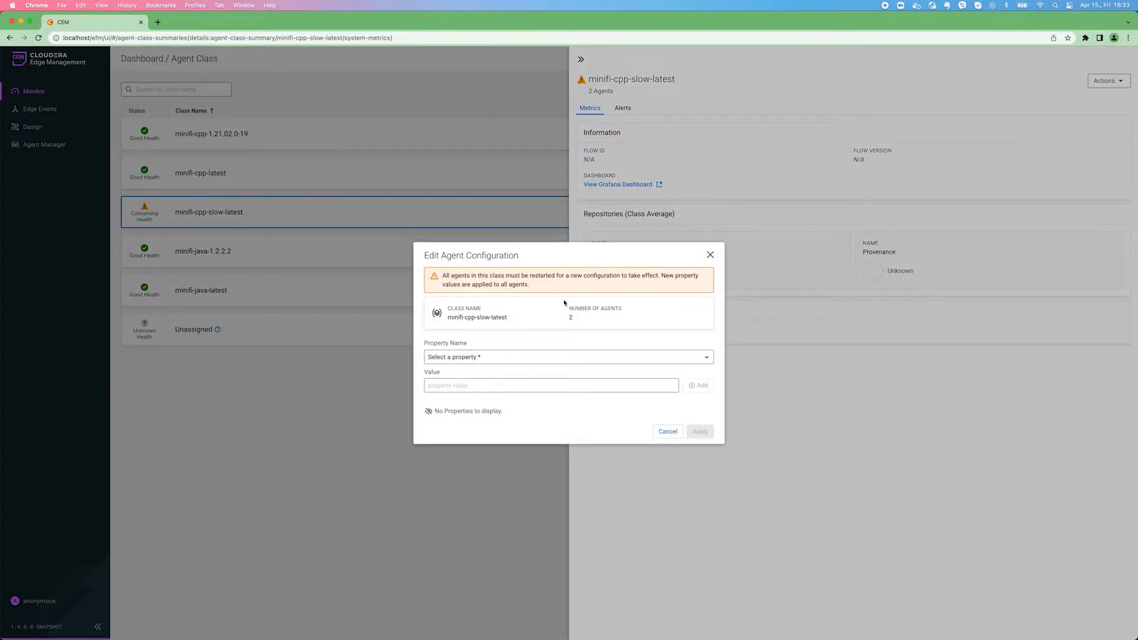
# Add the property nifi.c2.agent.heartbeat.period with the value 3000 and apply it to all agents in the class
pyautogui.click(532, 358)
pyautogui.write('heart')
pyautogui.click(526, 393)
pyautogui.click(533, 391)
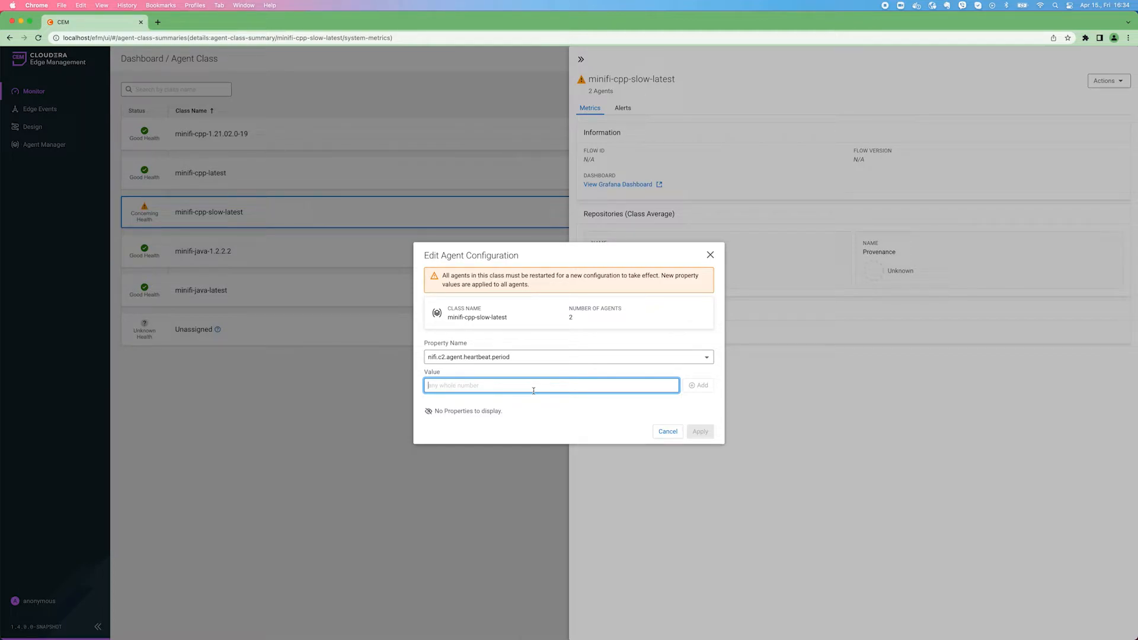
pyautogui.write('3000')
pyautogui.click(699, 386)
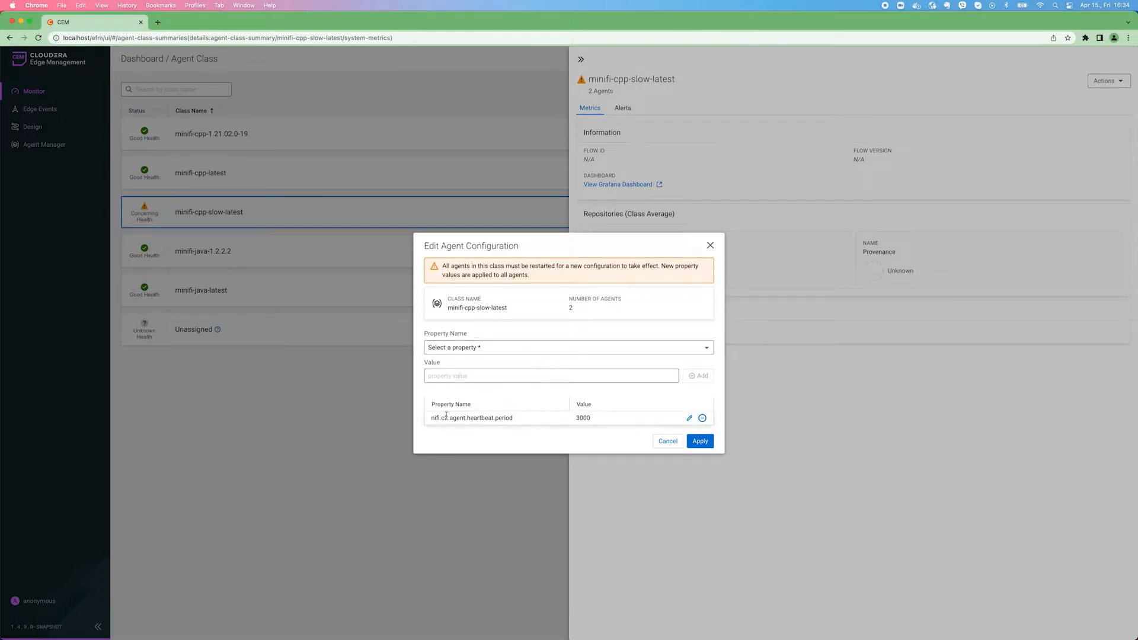
pyautogui.click(709, 446)
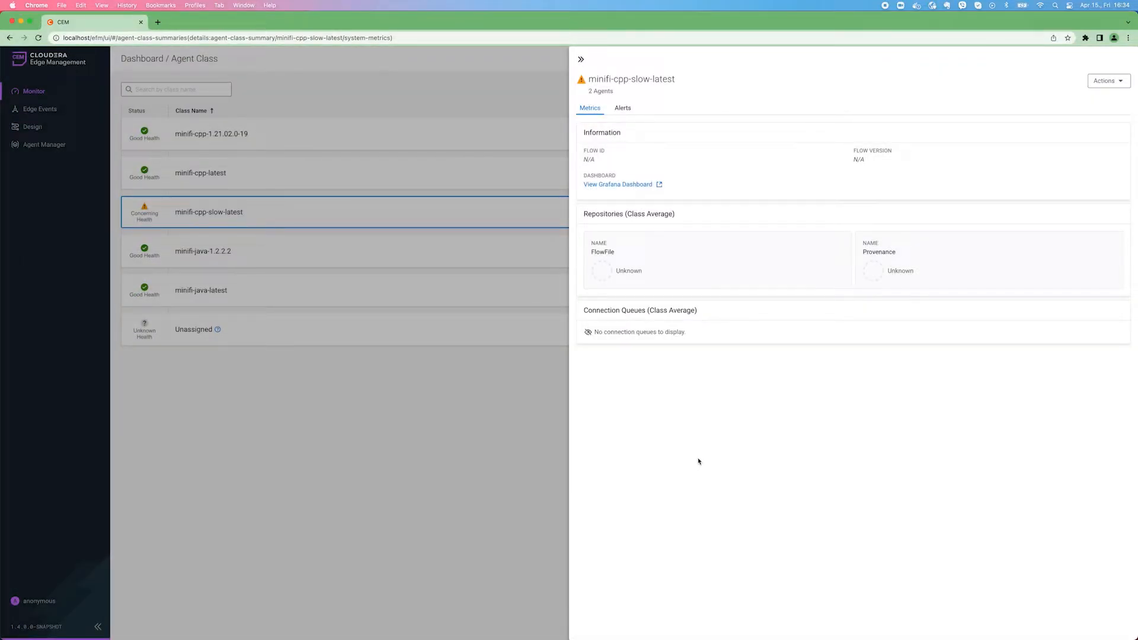
# Return to the agent list of the minifi-cpp-slow-latest class to recheck the agents' status
pyautogui.click(1108, 81)
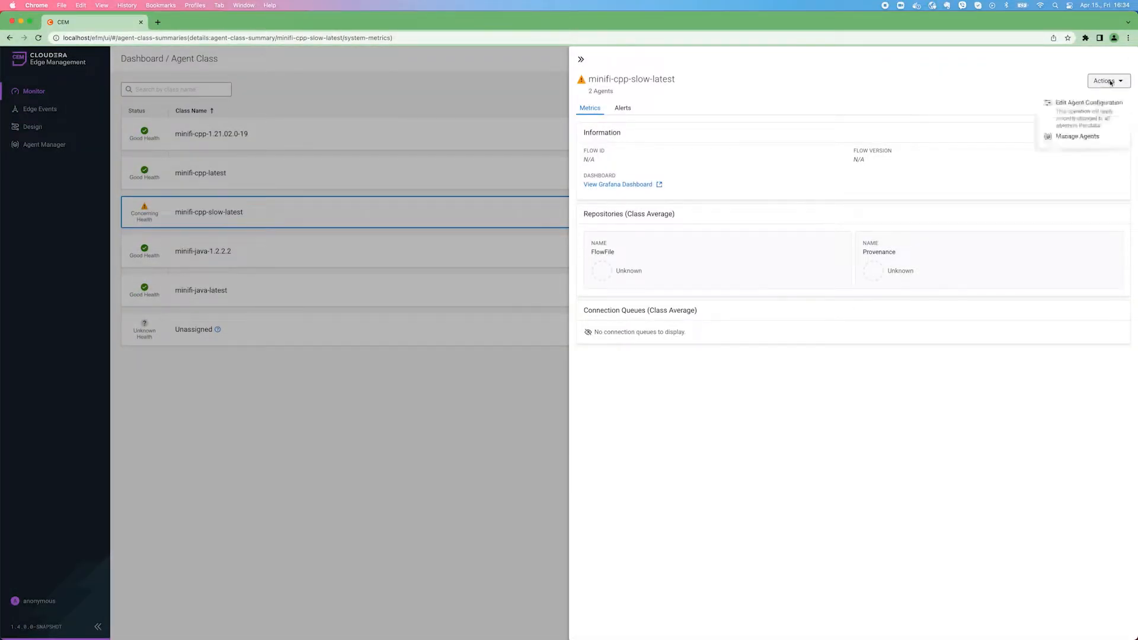
pyautogui.click(1089, 137)
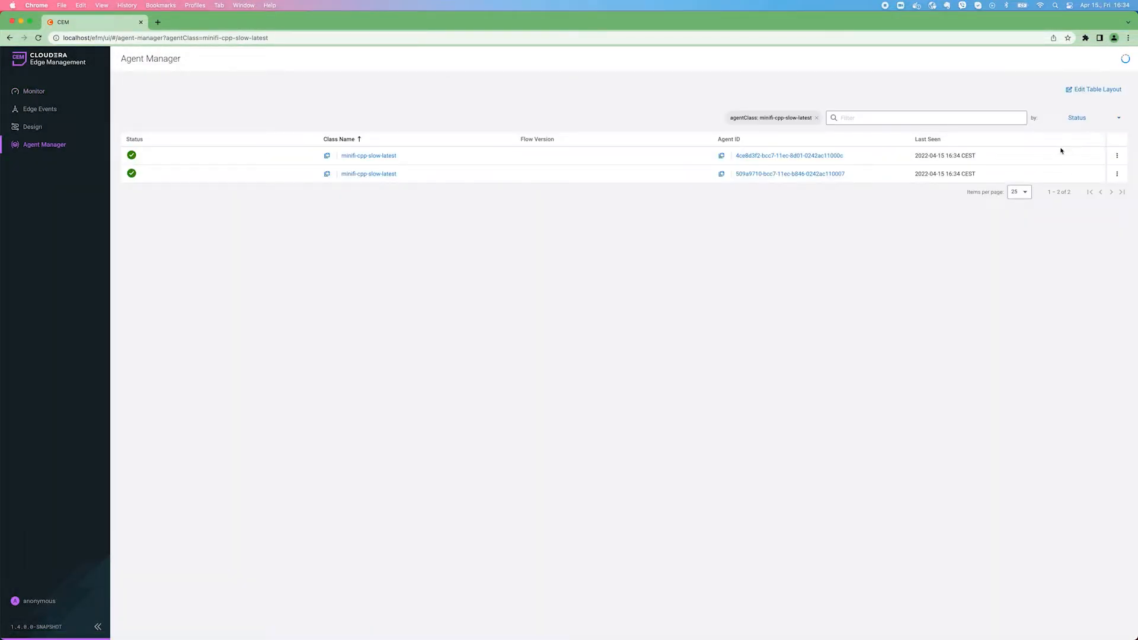
# View the first minifi-cpp-slow-latest agent's details and expand its Configuration Edit command to check its execution status
pyautogui.click(1117, 155)
pyautogui.click(1091, 175)
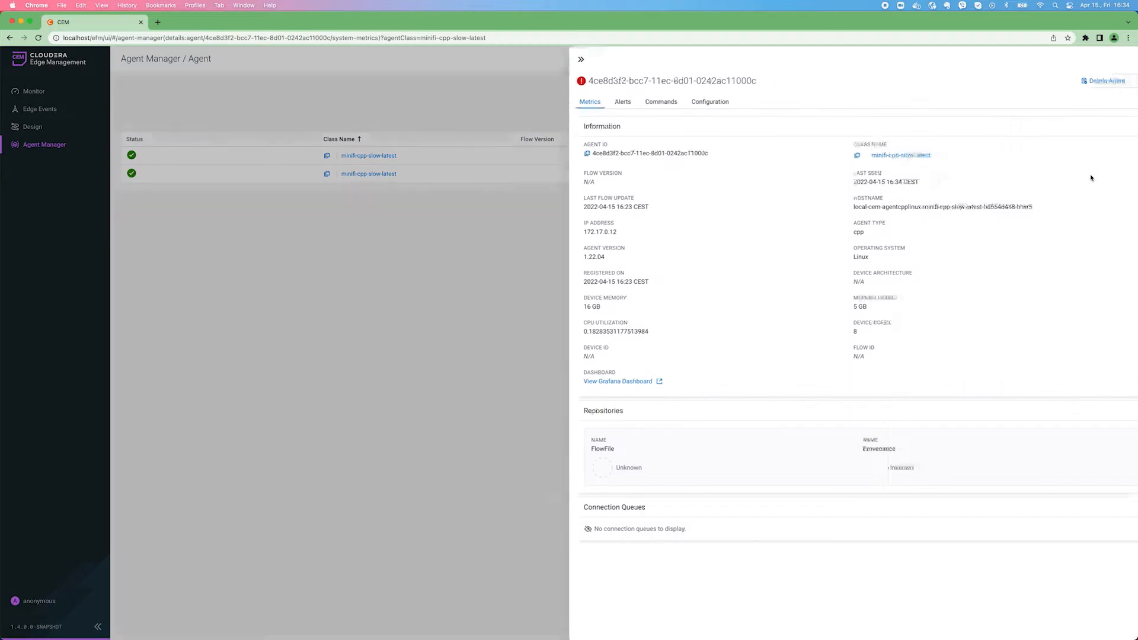
pyautogui.click(648, 103)
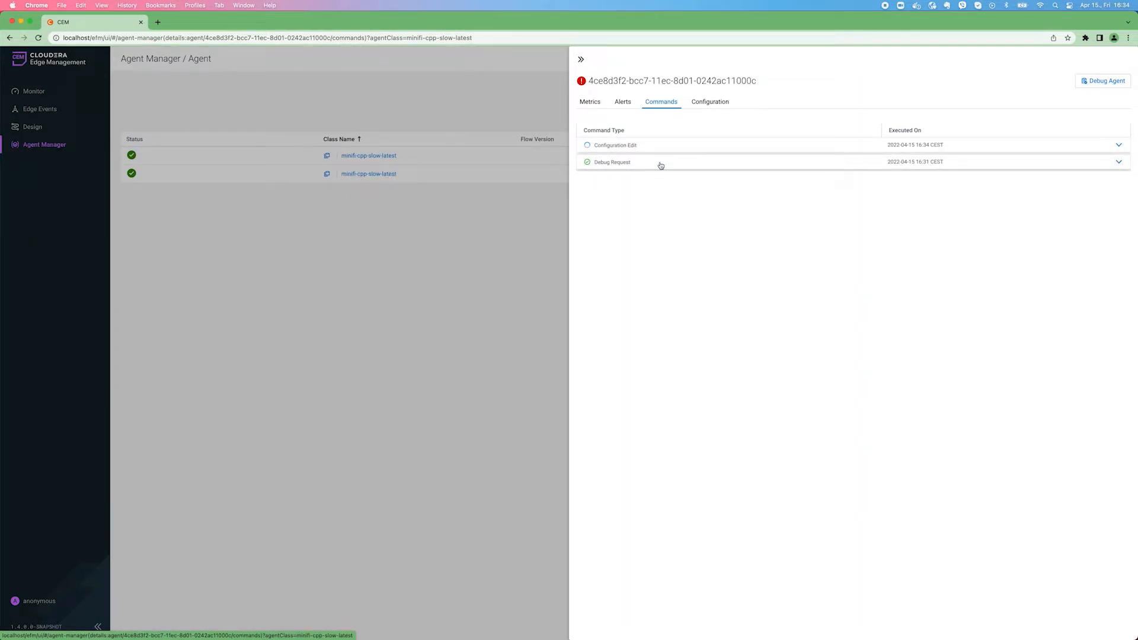
pyautogui.click(680, 144)
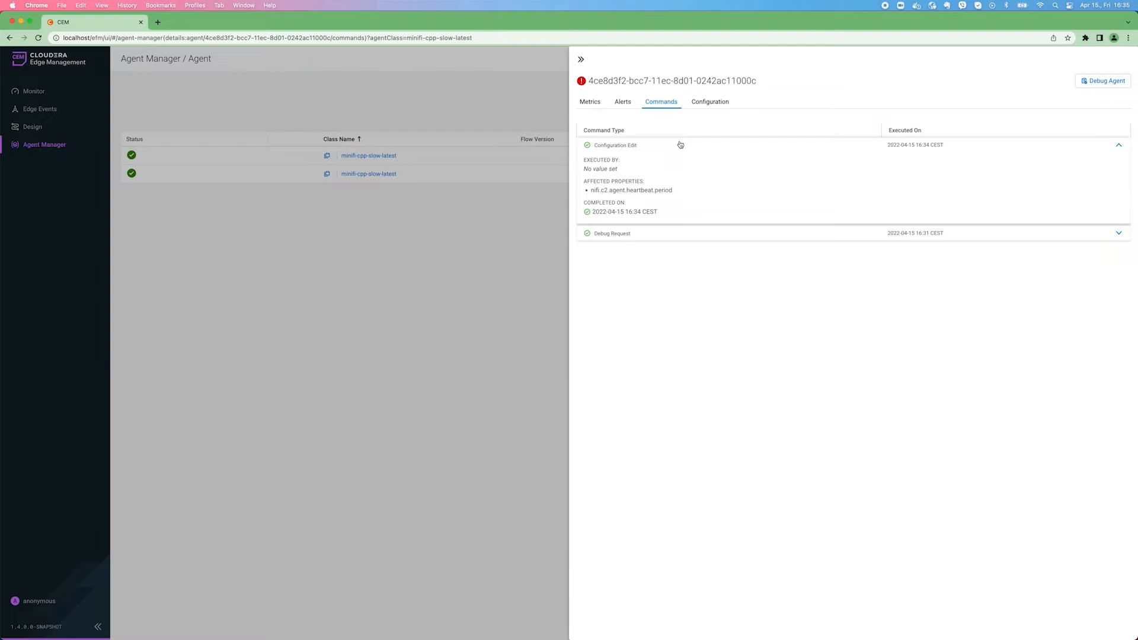
# Search the agent's property configuration for "heart" to check the heartbeat period, and close the agent's details
pyautogui.click(704, 104)
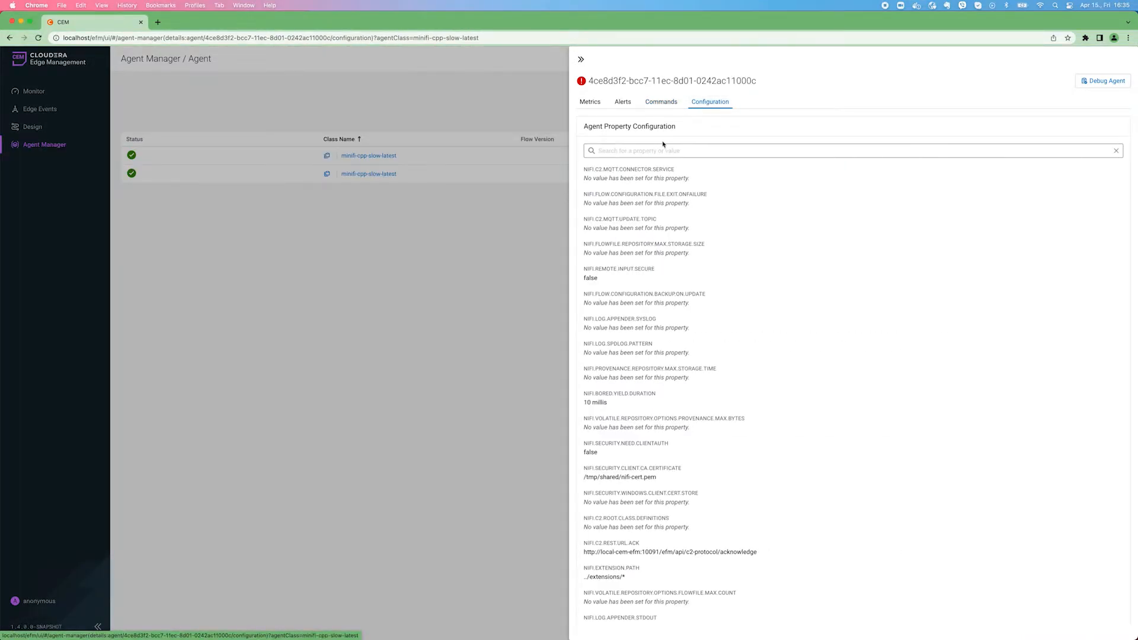
pyautogui.write('heart')
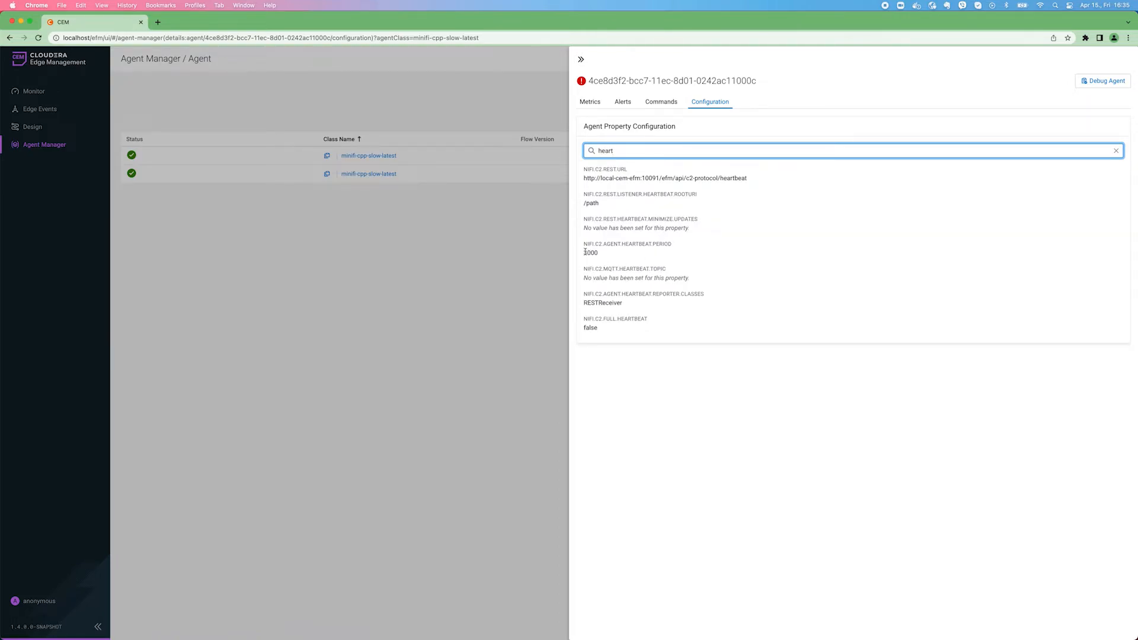
pyautogui.click(579, 59)
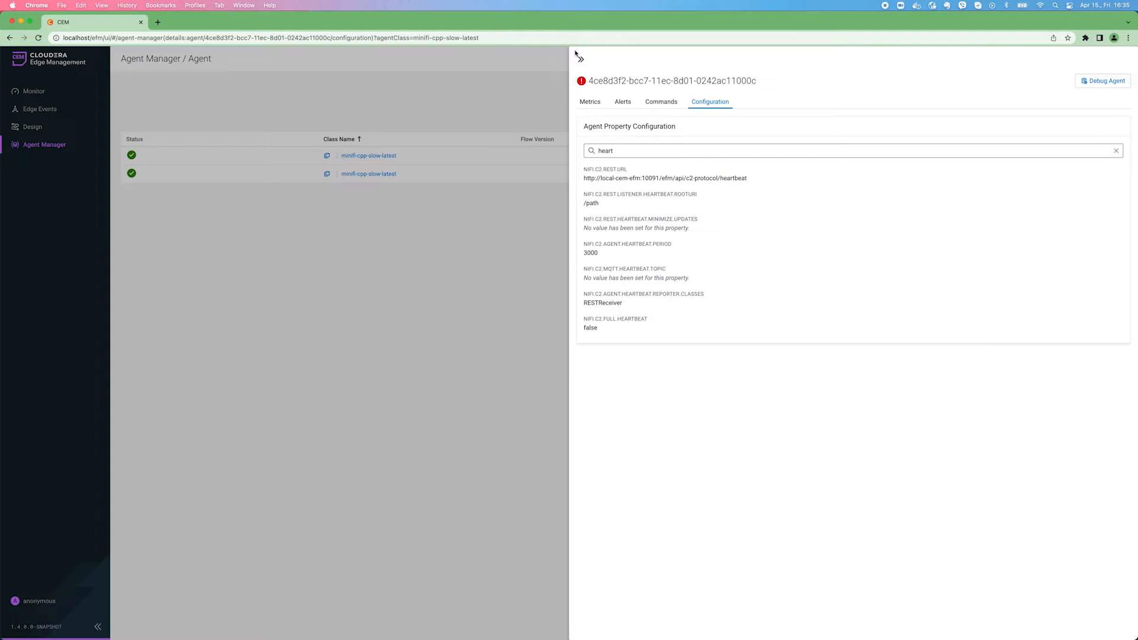
# Refresh the class's agent list and check the health status of minifi-cpp-slow-latest on the monitoring dashboard
pyautogui.press('super+r')
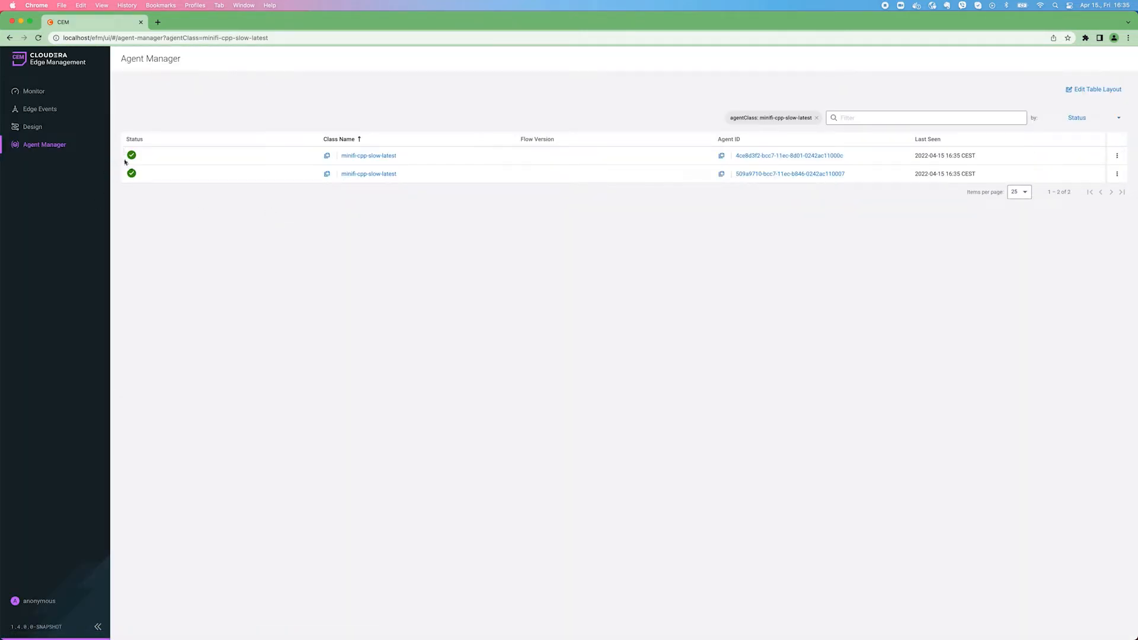
pyautogui.click(33, 94)
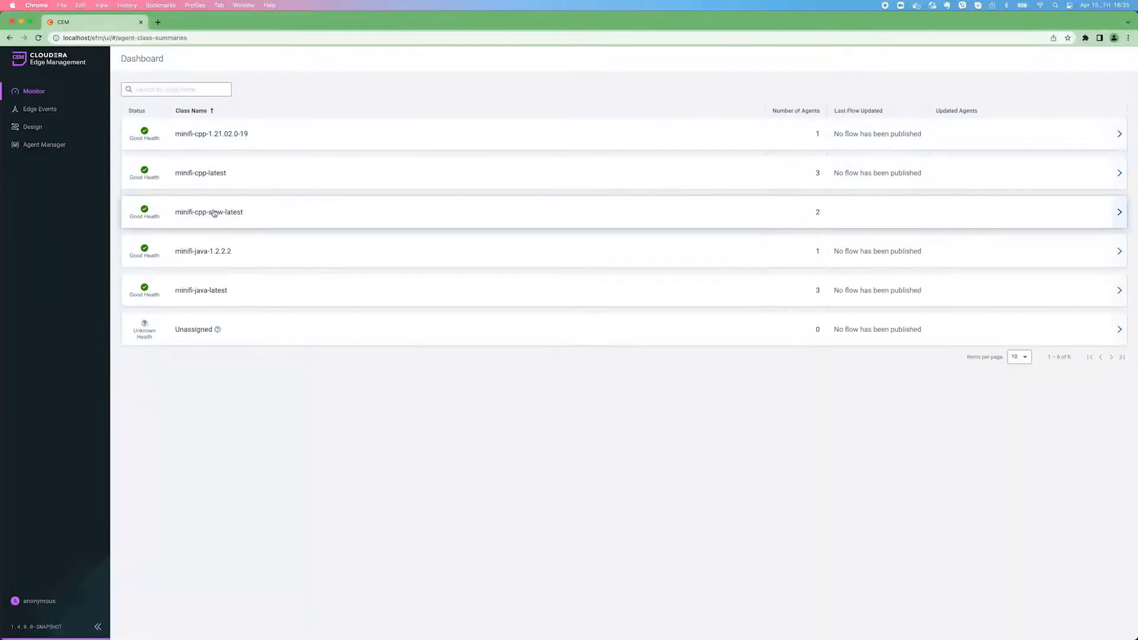
pyautogui.moveTo(146, 214)
# Go to the full agent list and view the recent alerts of the first minifi-cpp-slow-latest agent
pyautogui.click(67, 145)
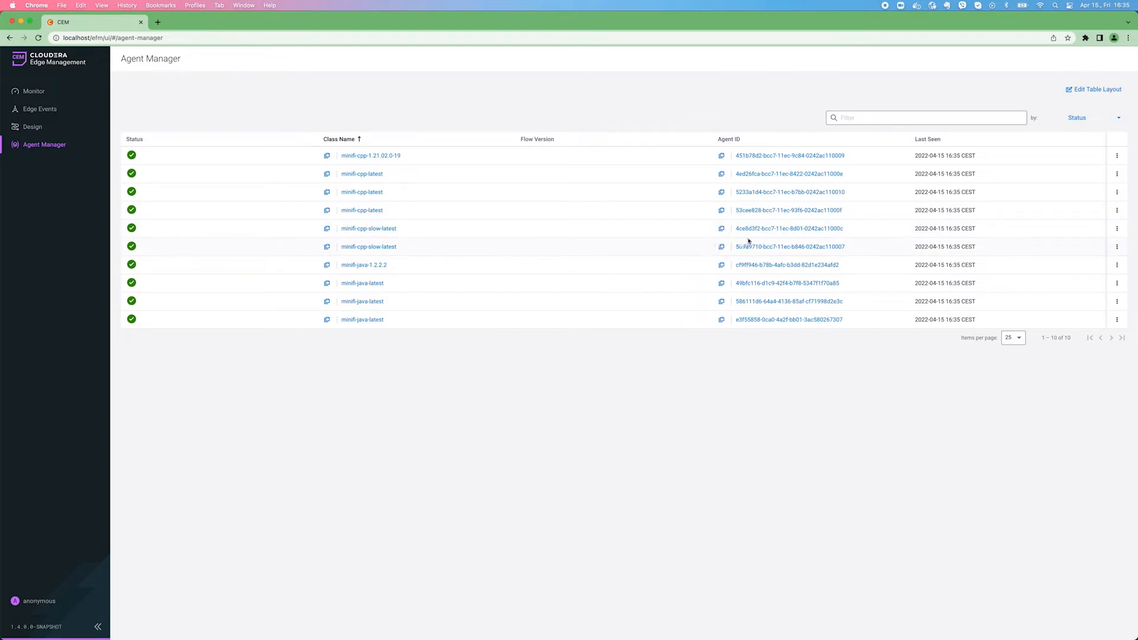
pyautogui.click(1117, 228)
pyautogui.click(1061, 247)
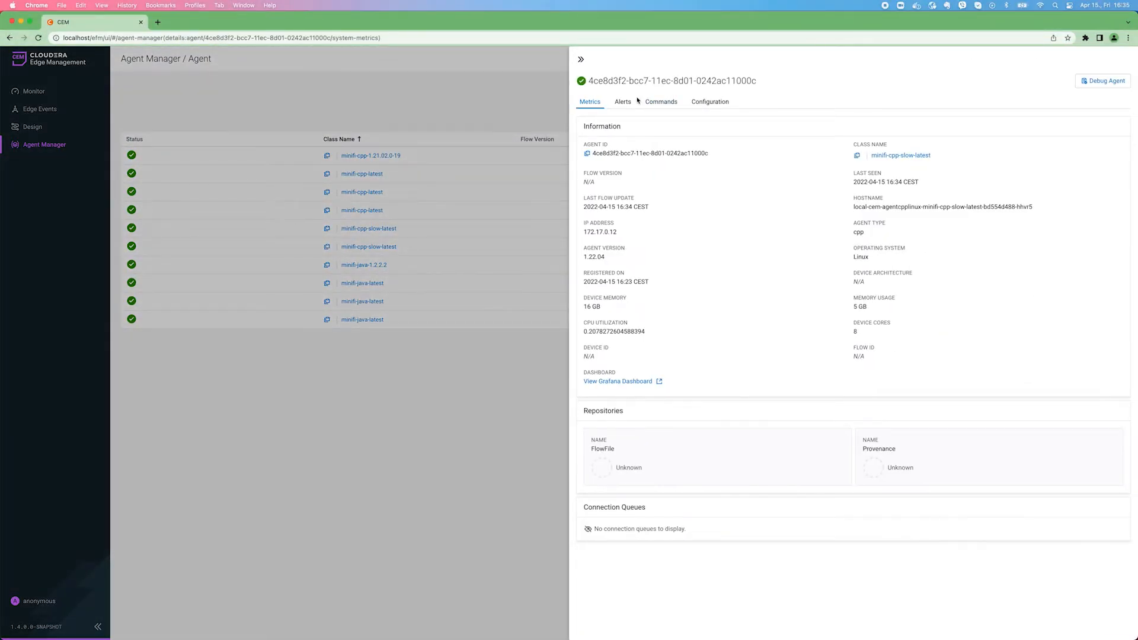
pyautogui.click(623, 101)
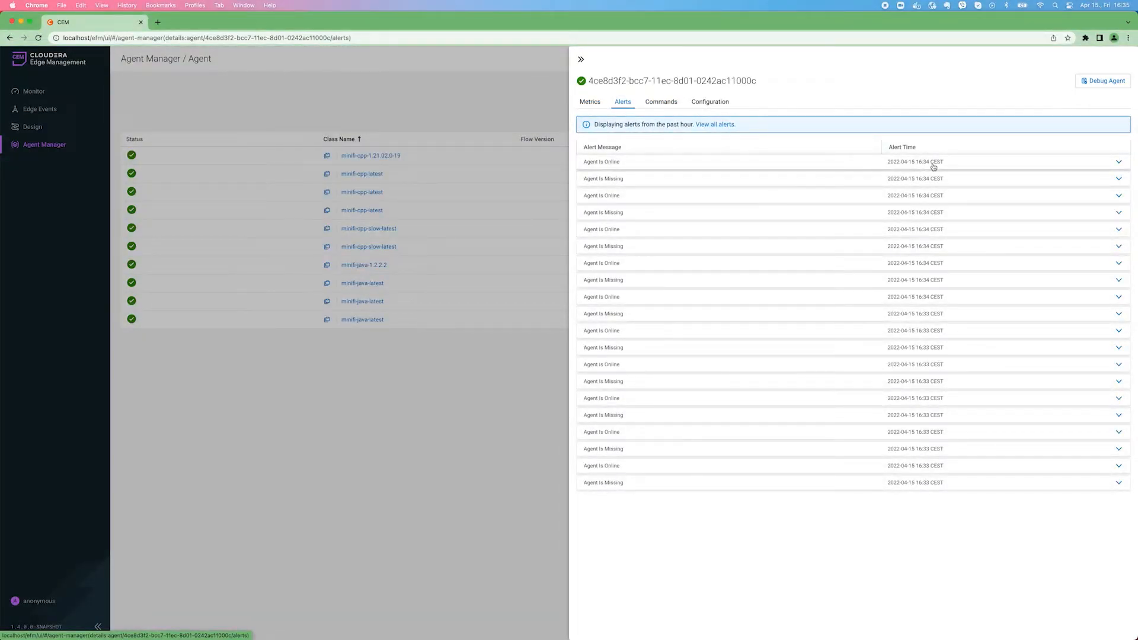
# Show all of the agent's alerts in Edge Events, reload to recheck their total, and return to the monitoring dashboard
pyautogui.click(711, 125)
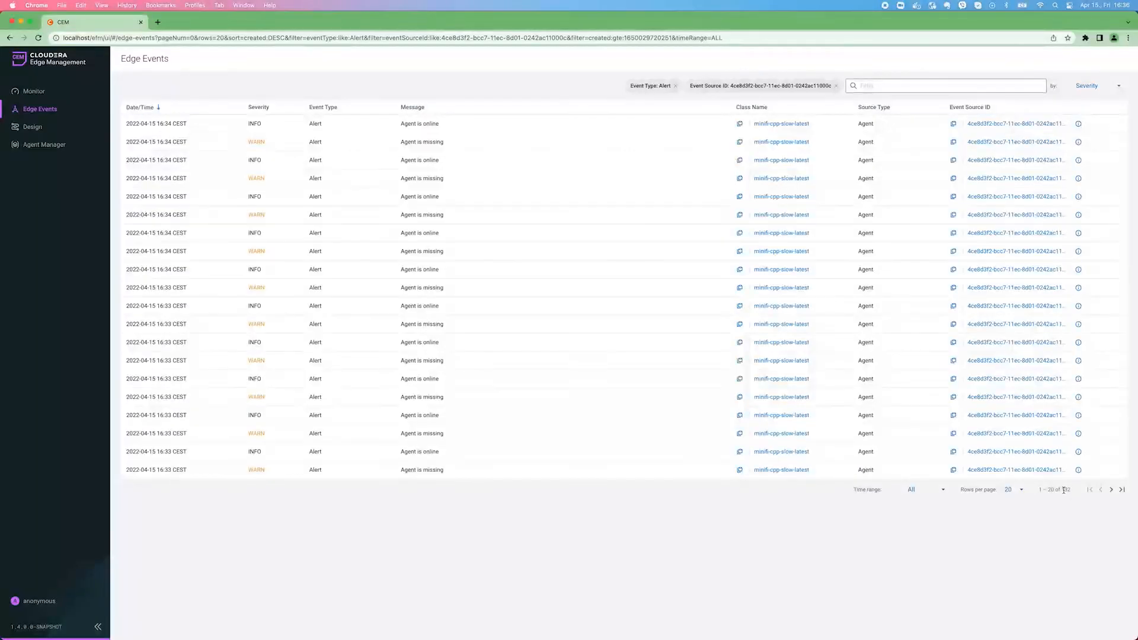
pyautogui.moveTo(1062, 490); pyautogui.dragTo(1073, 491)
pyautogui.click(40, 38)
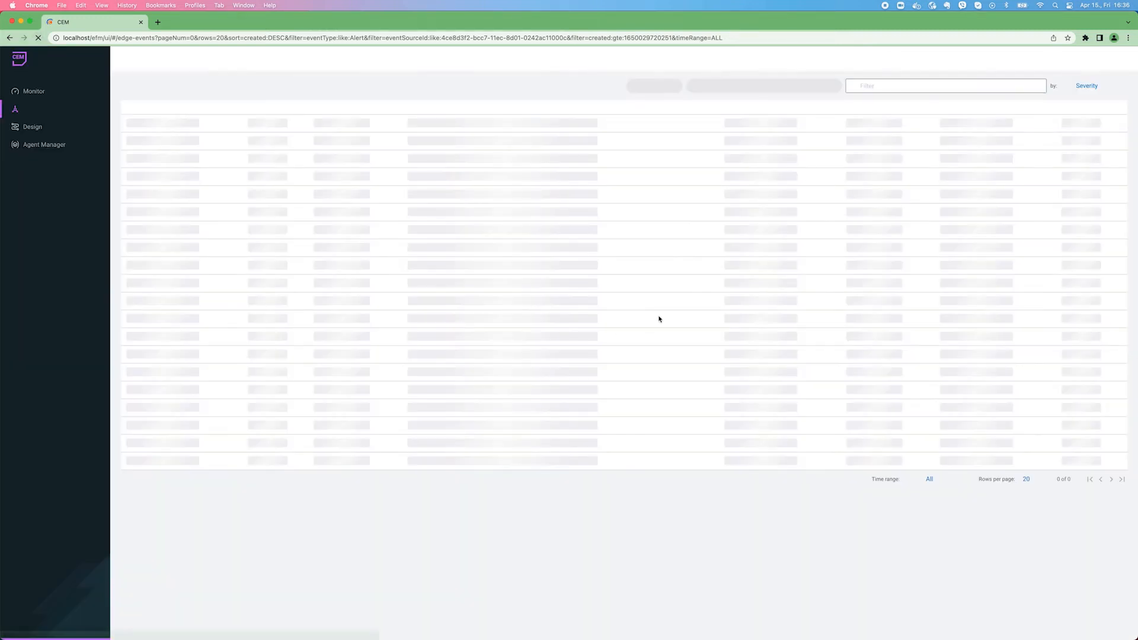
pyautogui.doubleClick(1065, 489)
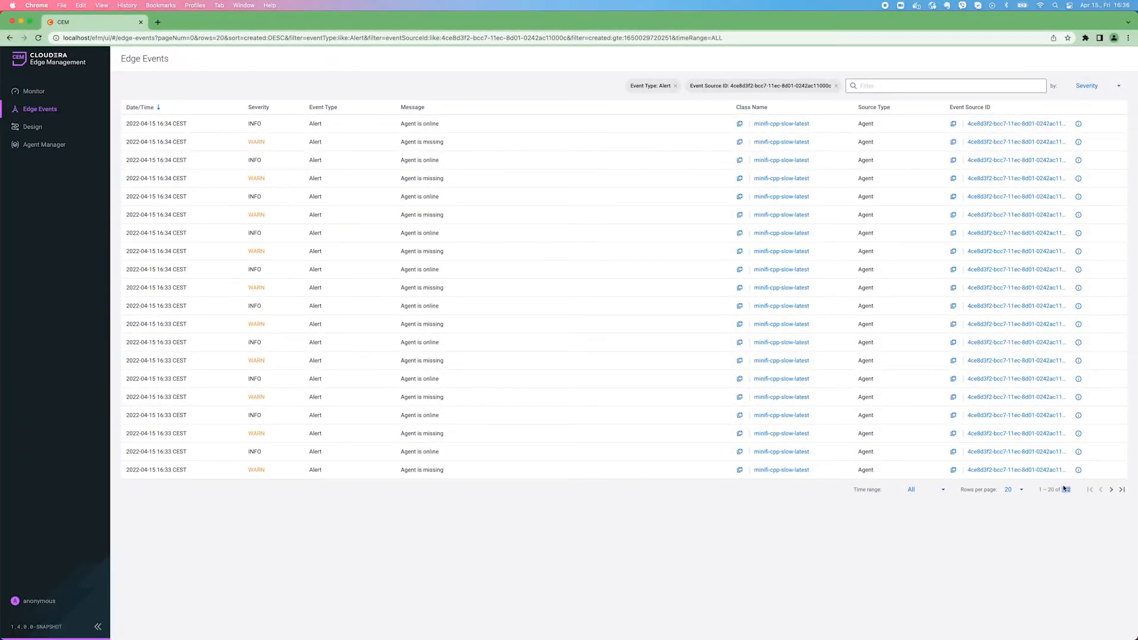
pyautogui.click(46, 96)
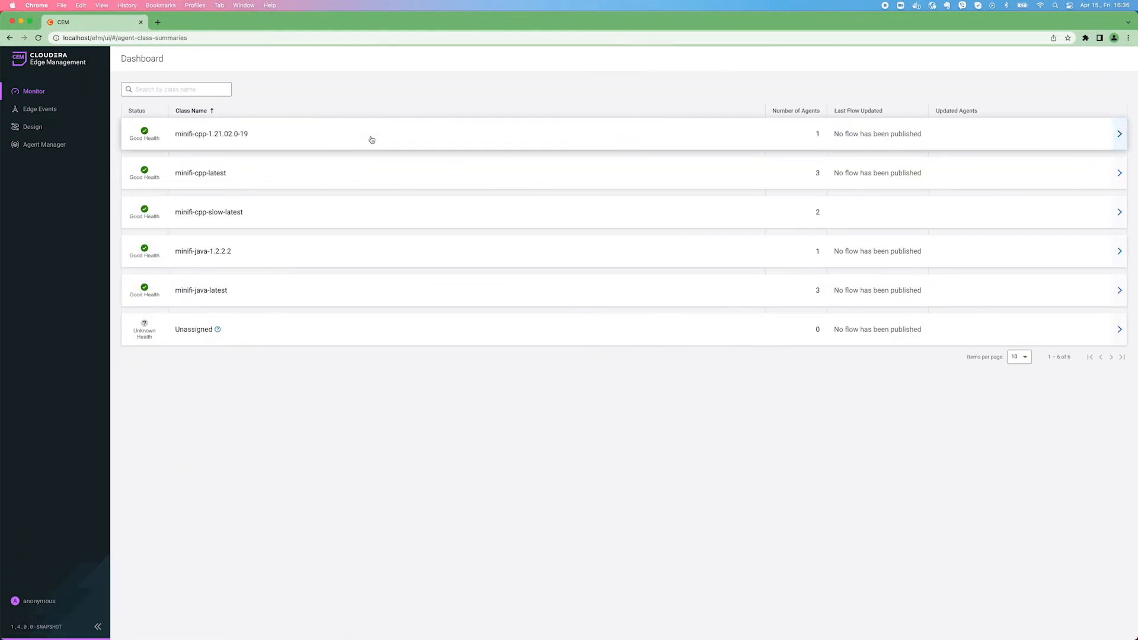